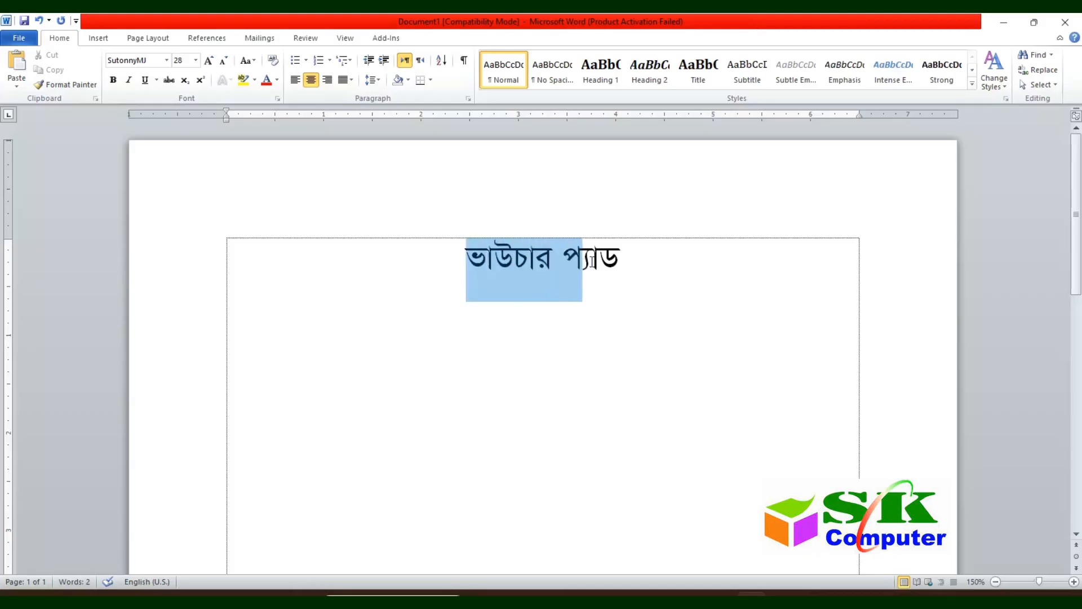
# Step: Delete the centred ভাউচার প্যাড title, leaving the bordered page empty
pyautogui.click(623, 261)
pyautogui.press('Return')
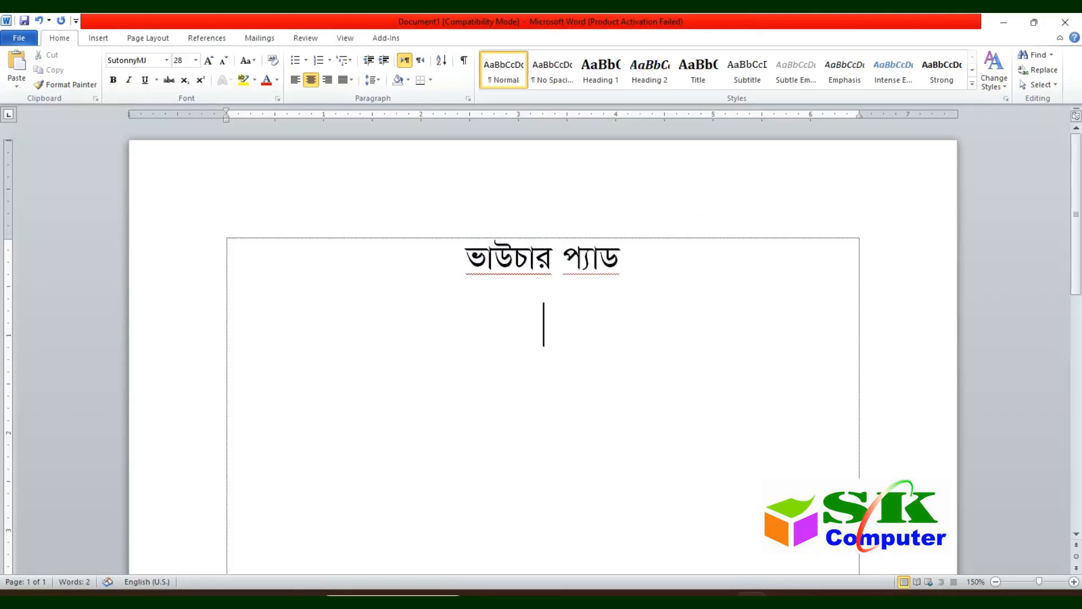
pyautogui.write('M')
pyautogui.press('BackSpace')
pyautogui.moveTo(449, 255); pyautogui.dragTo(753, 261)
pyautogui.press('Delete')
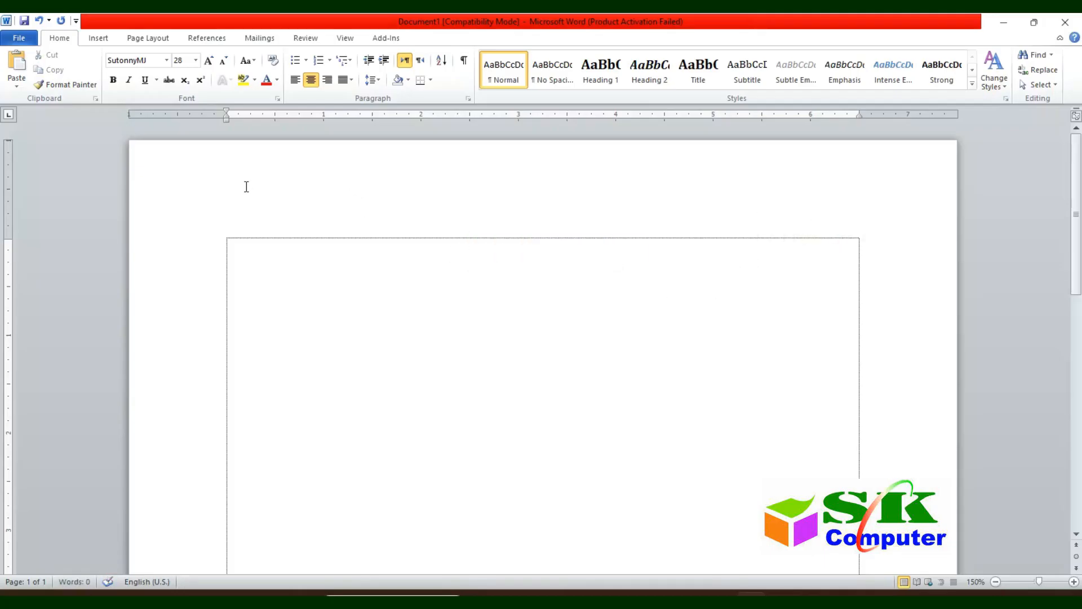
# Step: Set narrow margins, landscape orientation and A4 paper size
pyautogui.click(151, 39)
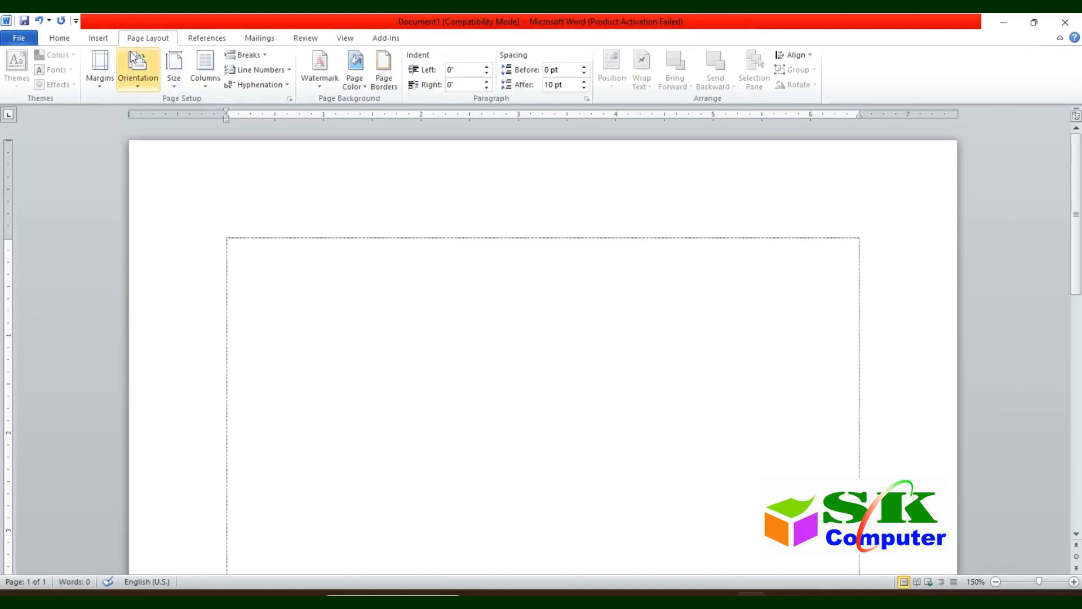
pyautogui.click(90, 69)
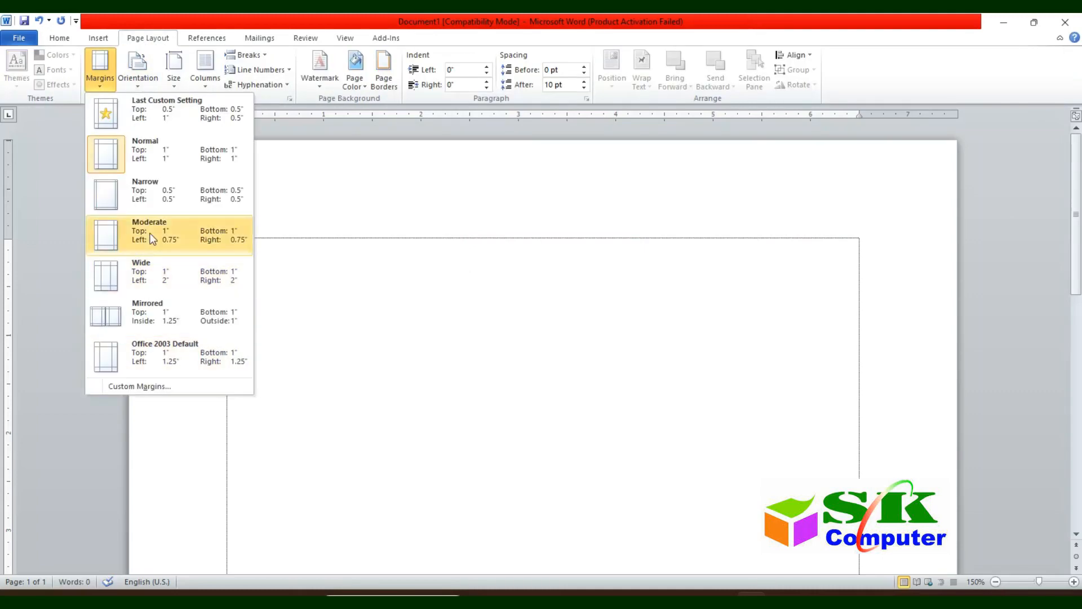
pyautogui.click(161, 199)
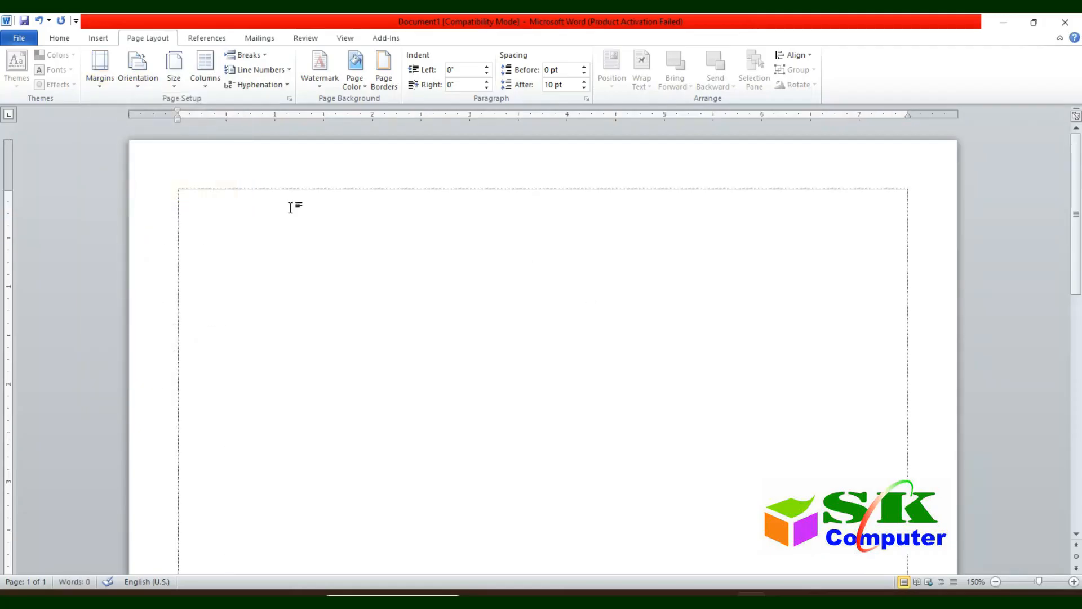
pyautogui.click(138, 76)
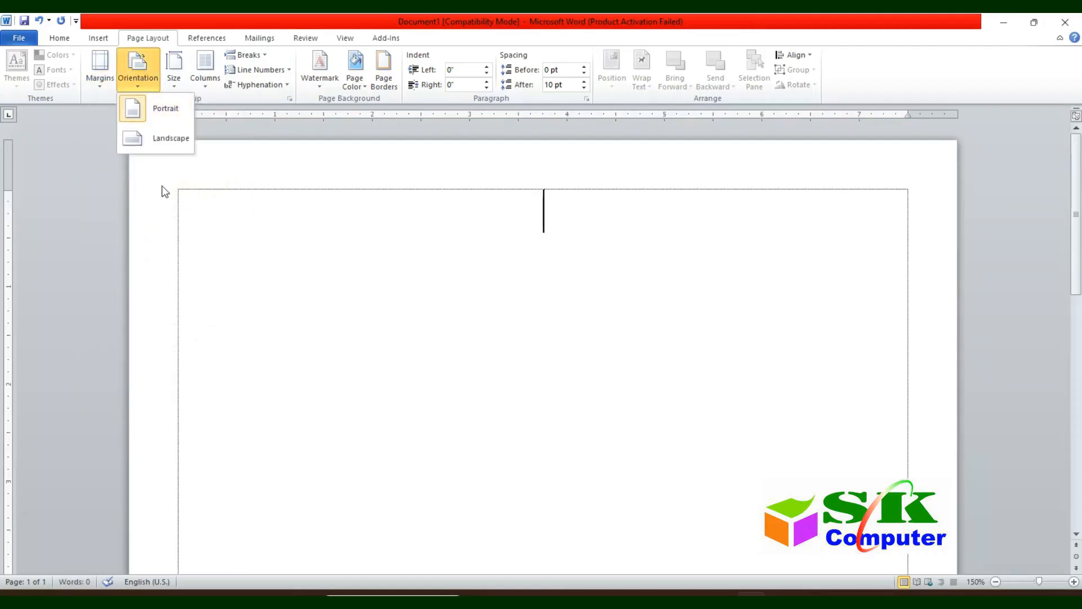
pyautogui.click(164, 138)
pyautogui.click(173, 76)
pyautogui.click(206, 169)
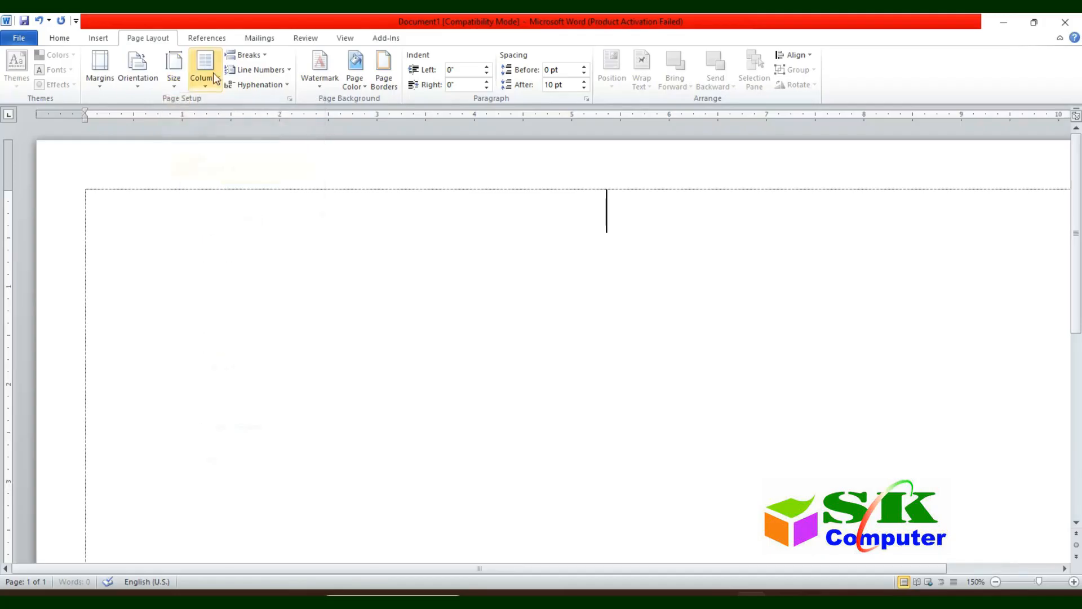
# Step: Split the page into two columns spaced 1 inch apart
pyautogui.click(213, 72)
pyautogui.click(235, 138)
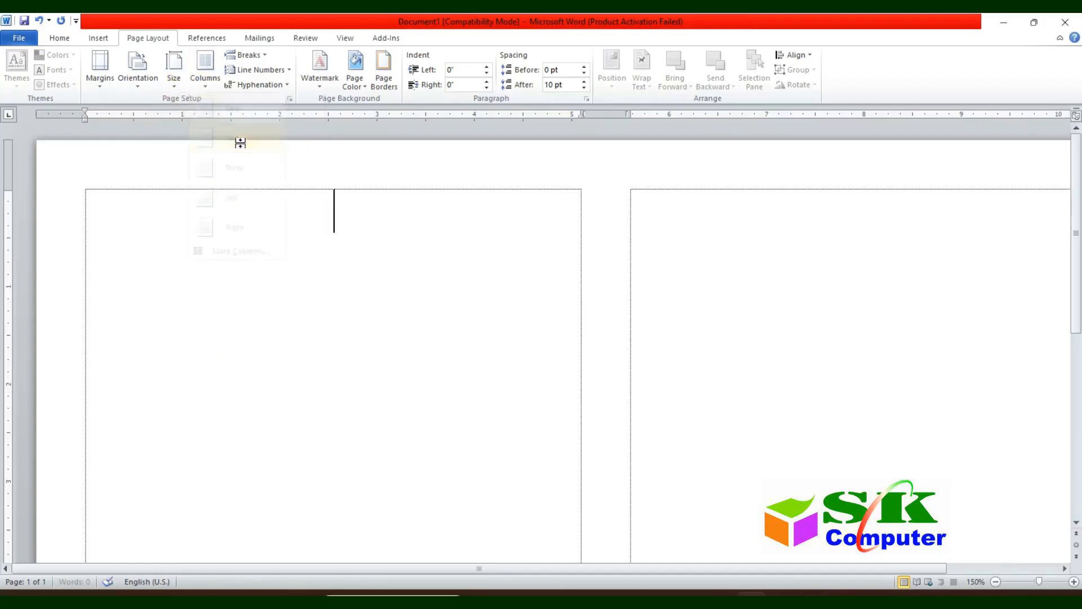
pyautogui.click(208, 72)
pyautogui.click(233, 246)
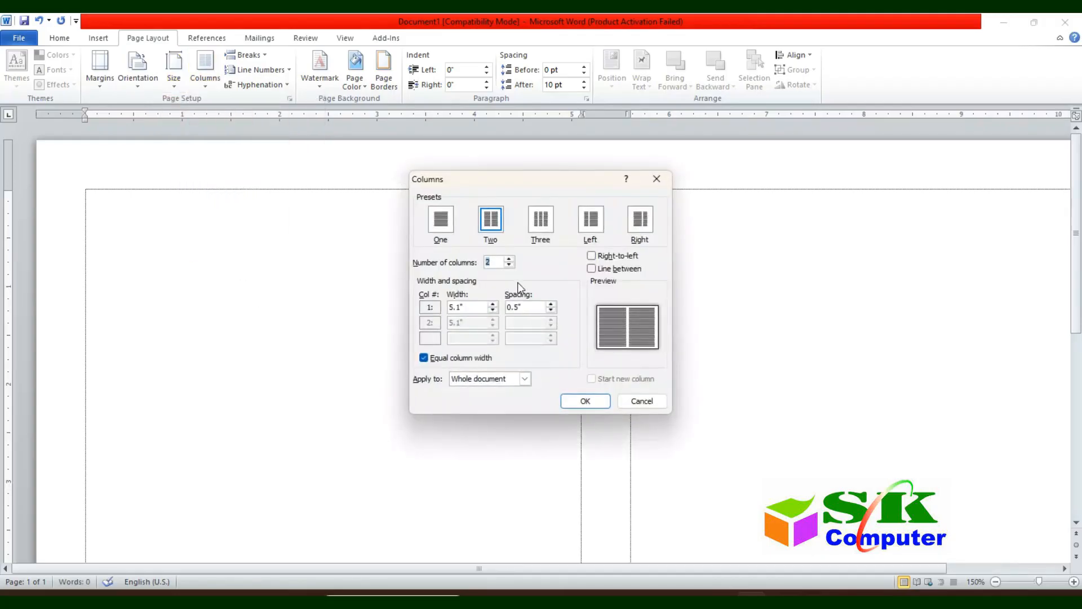
pyautogui.doubleClick(514, 306)
pyautogui.write('1')
pyautogui.click(589, 401)
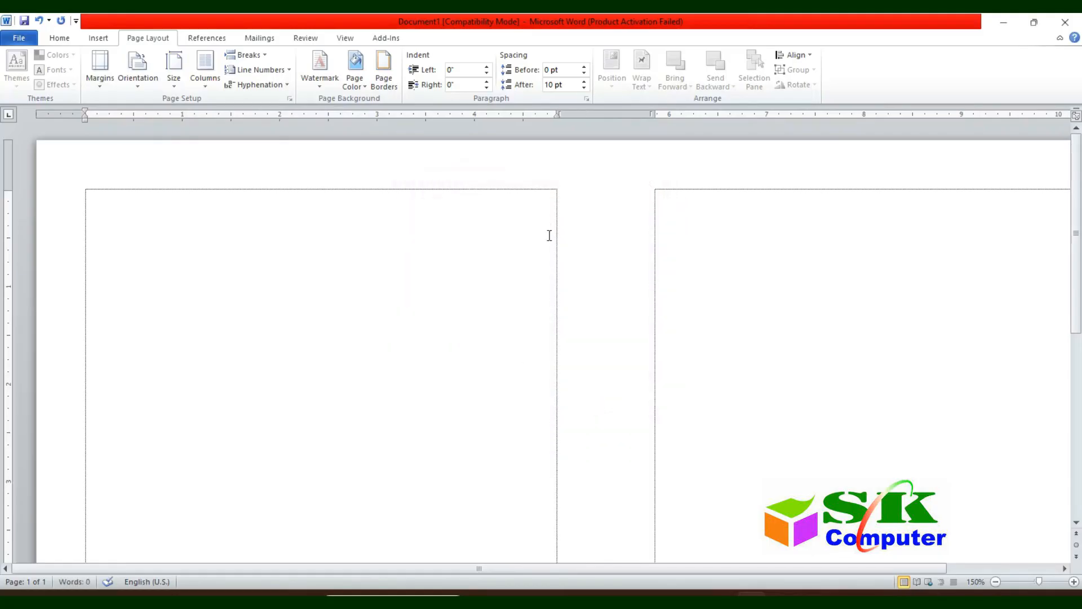
pyautogui.scroll(-1, 425, 285)
pyautogui.scroll(-1, 276, 296)
pyautogui.scroll(-1, 258, 290)
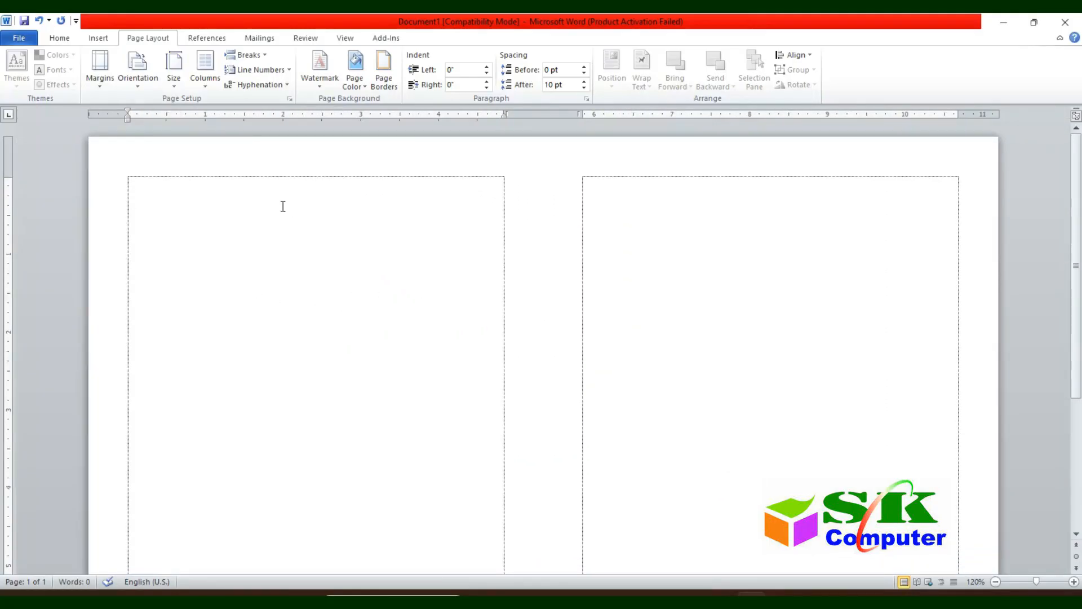
pyautogui.scroll(1, 319, 172)
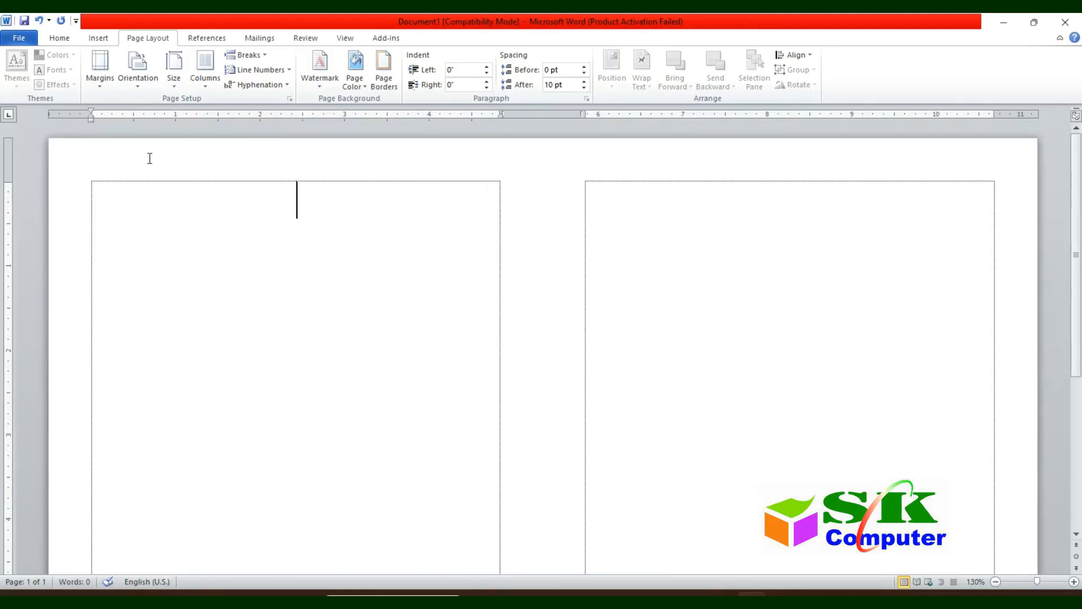
# Step: Type the shop name এস.কে কম্পিউটার, then গোদাগাড়ী , রাজশাহী with the shop's phone number
pyautogui.write('এস.কে কিম্পিউটার')
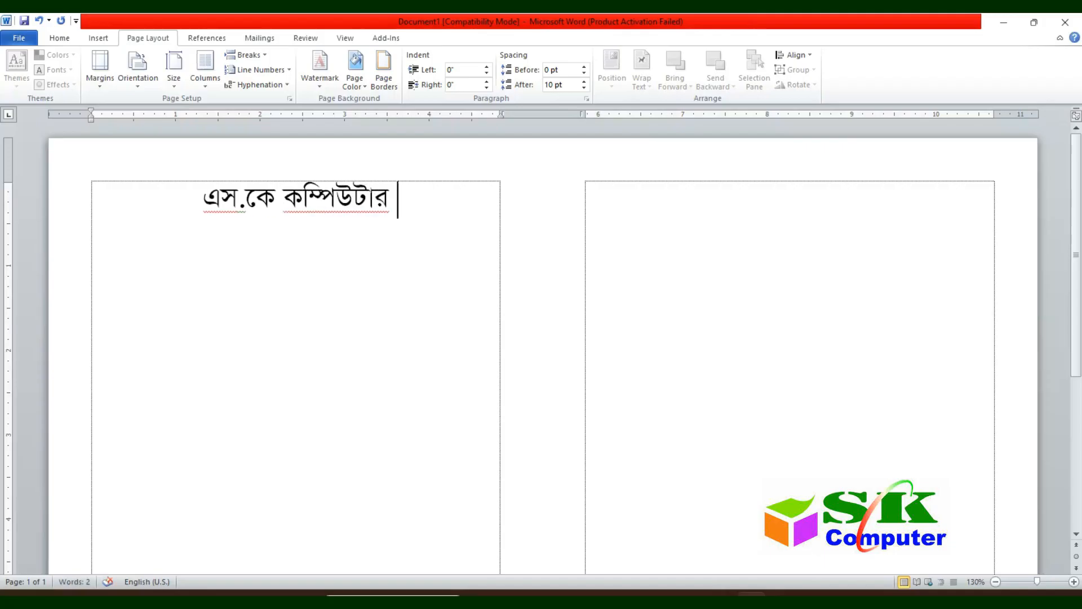
pyautogui.press('Return')
pyautogui.write('গোদাগাড়ী')
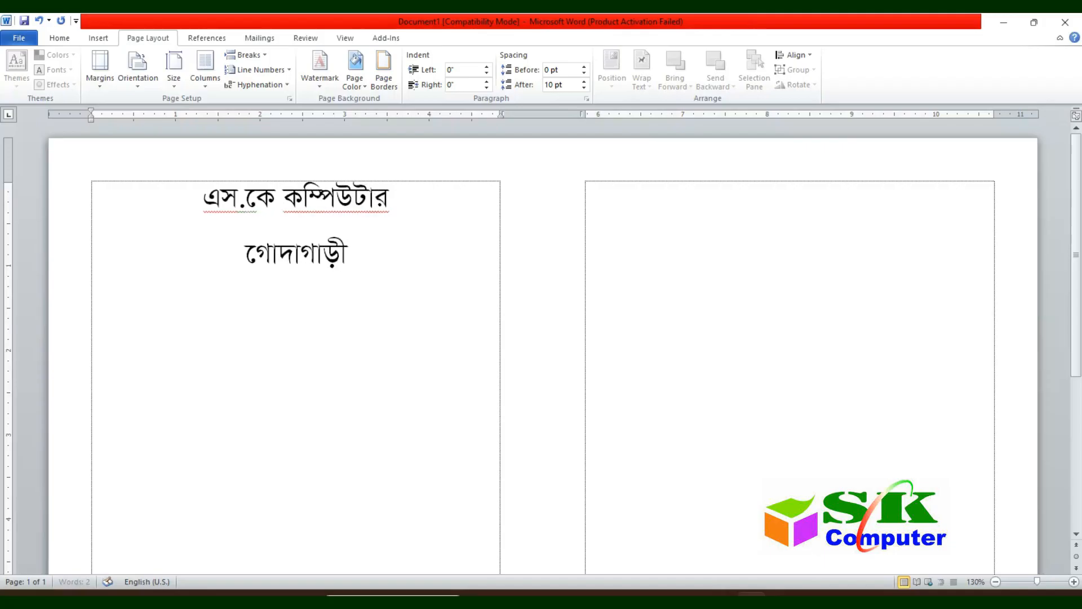
pyautogui.write(' , রাজশাহী । ')
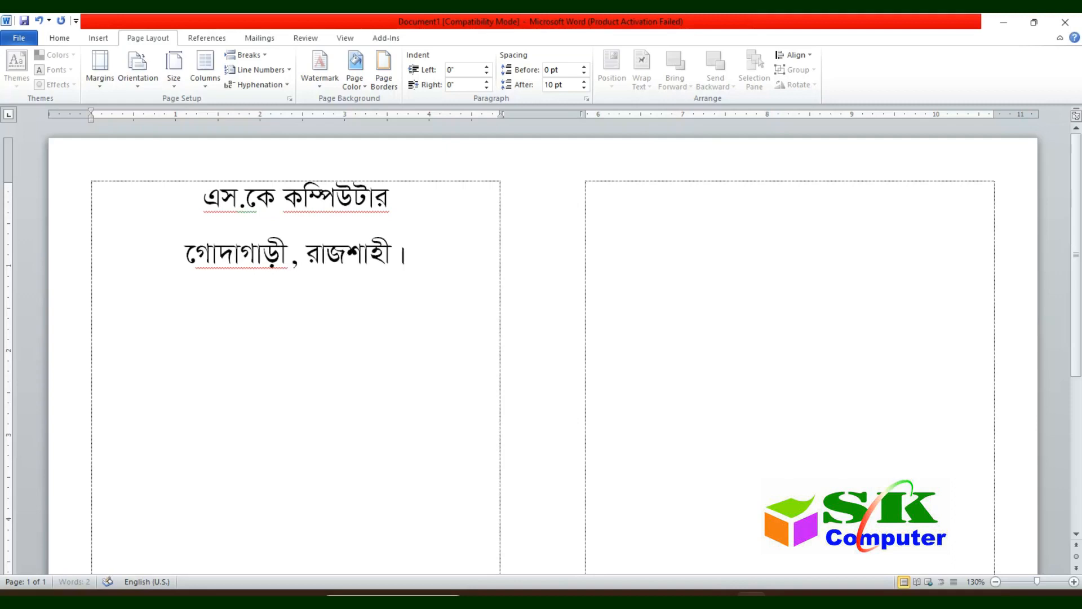
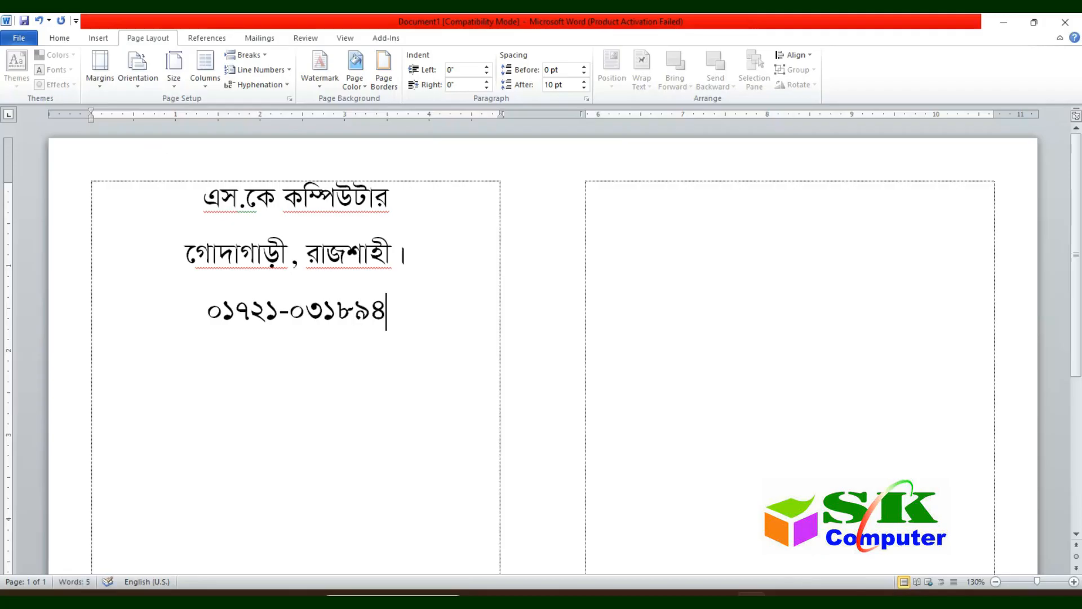
pyautogui.press('Home')
pyautogui.click(99, 38)
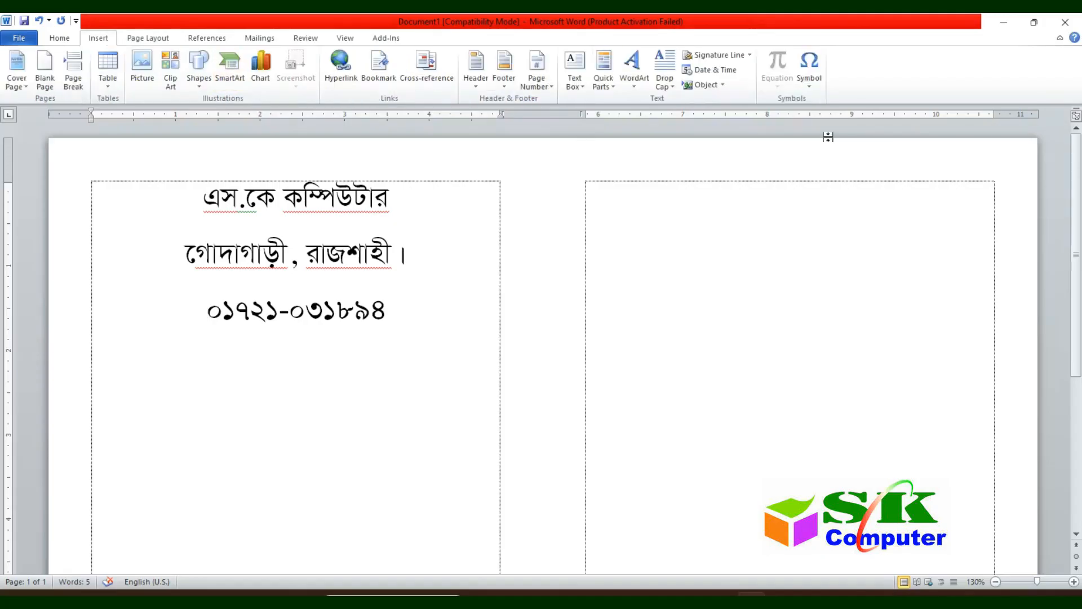
# Step: Put a circled-one symbol before the phone number and add a dotted ক্রমিক নং তারিখঃ line
pyautogui.click(815, 75)
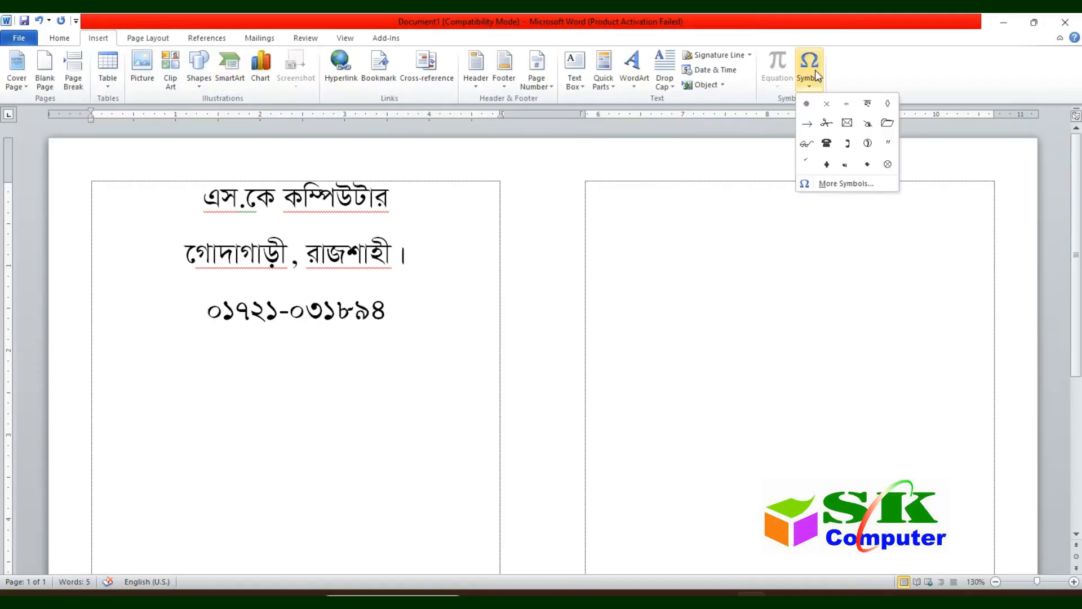
pyautogui.click(868, 143)
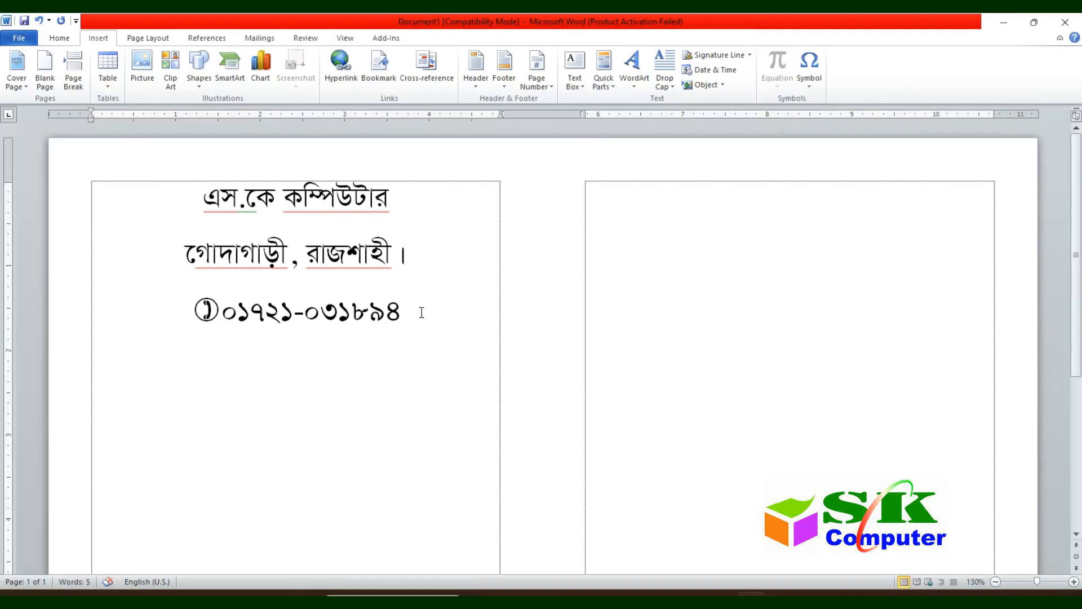
pyautogui.press('Return')
pyautogui.write('ক্রমিক')
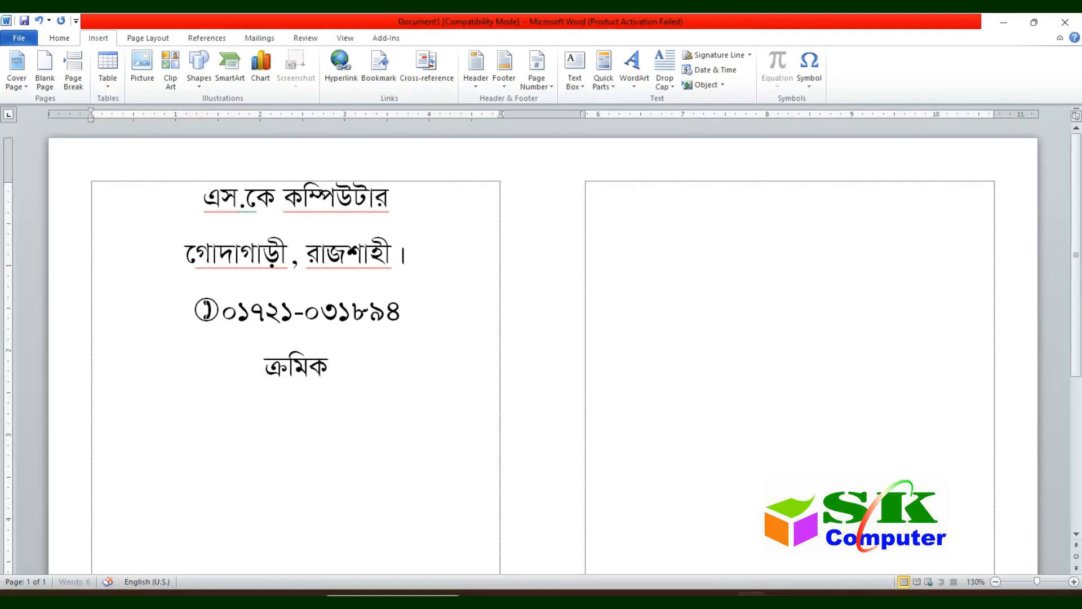
pyautogui.write(' নং তারিখঃ .')
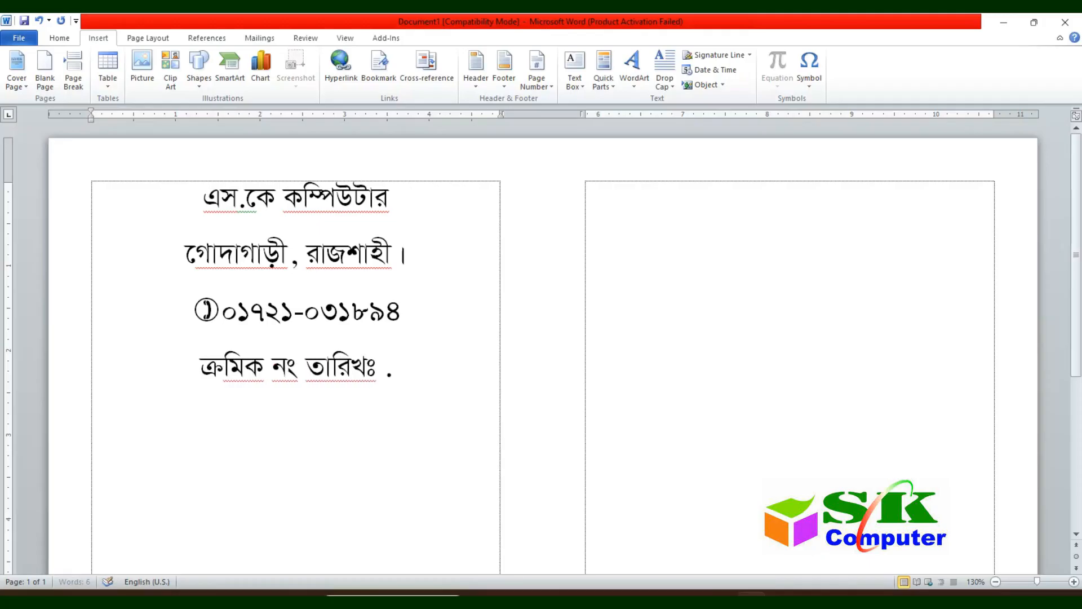
pyautogui.write('...............')
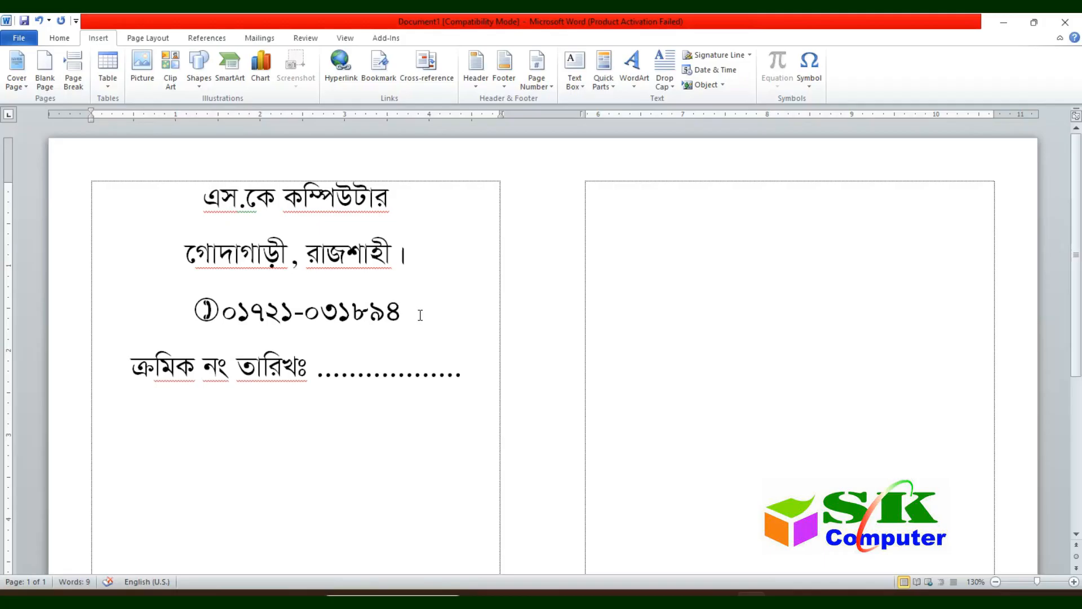
# Step: Add left-aligned নামঃ and ঠিকানাঃ lines followed by dotted blanks
pyautogui.press('Return')
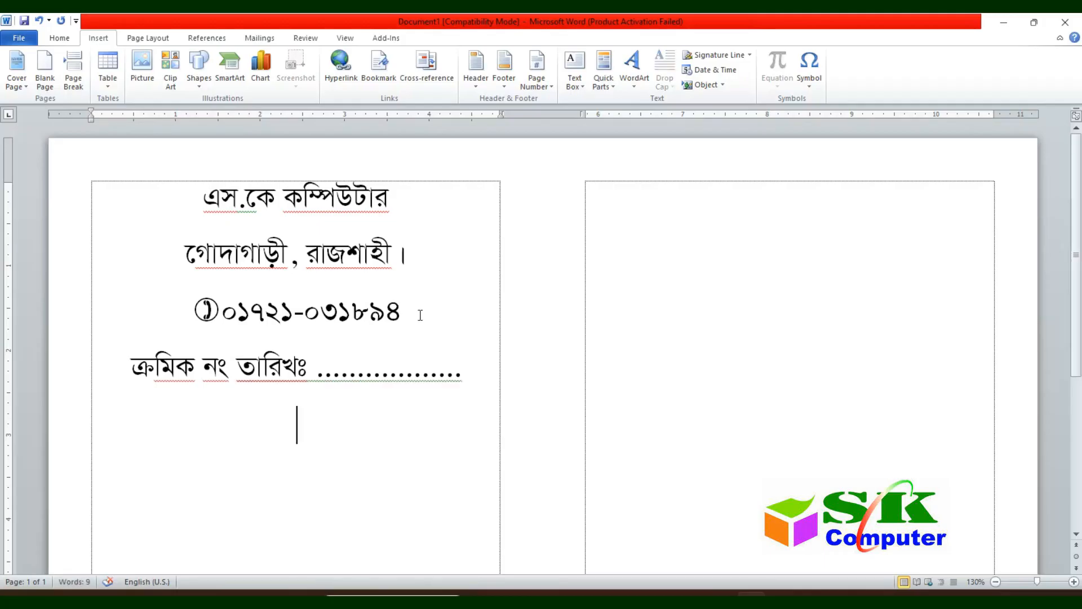
pyautogui.hotkey('ctrl', 'l')
pyautogui.write('নামঃ')
pyautogui.press('BackSpace')
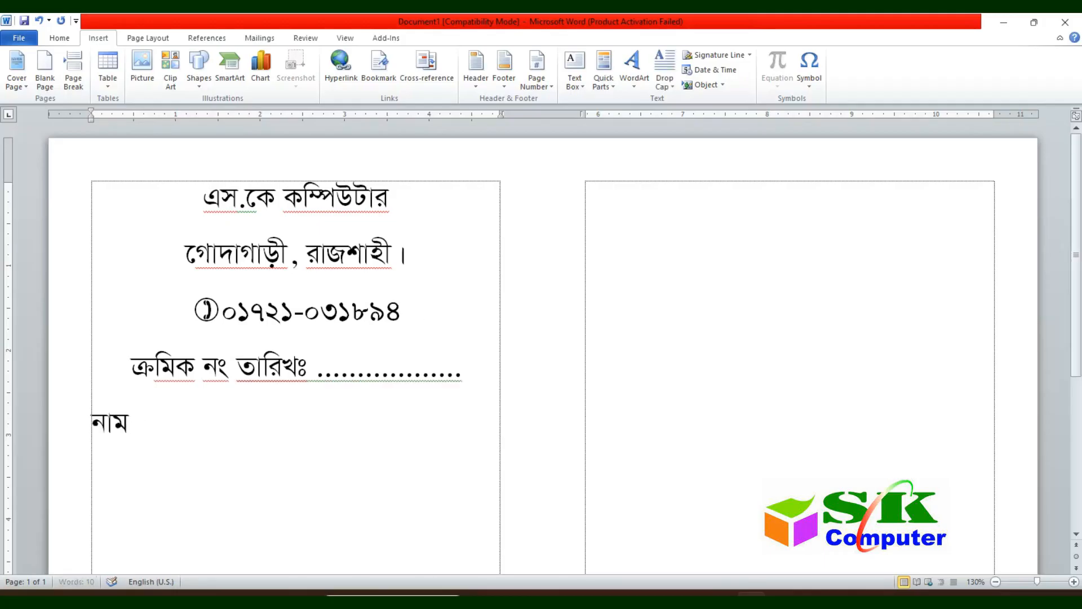
pyautogui.write('শ')
pyautogui.press('BackSpace')
pyautogui.write('ঃ ......................................')
pyautogui.press('Return')
pyautogui.write('ঠিকানাঃ .....')
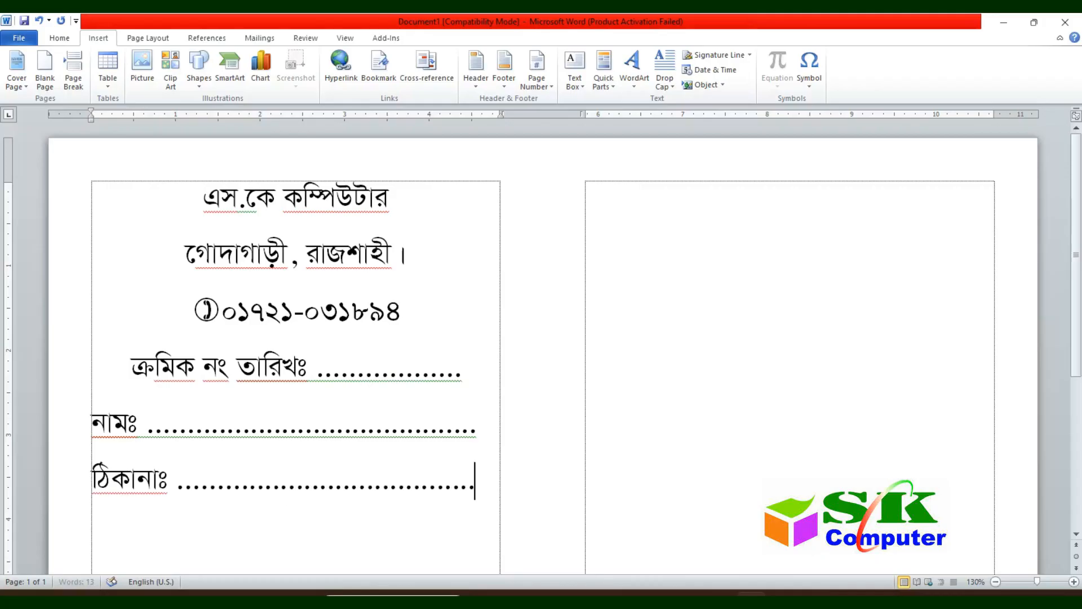
pyautogui.hotkey('ctrl', 'a')
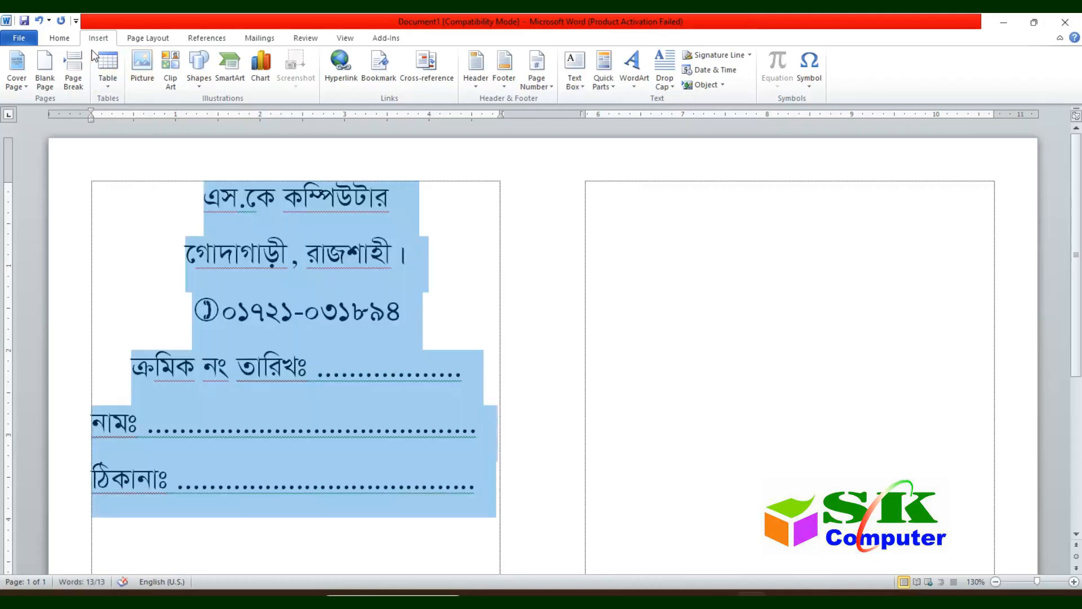
# Step: Set all the voucher text to 14 pt
pyautogui.click(67, 38)
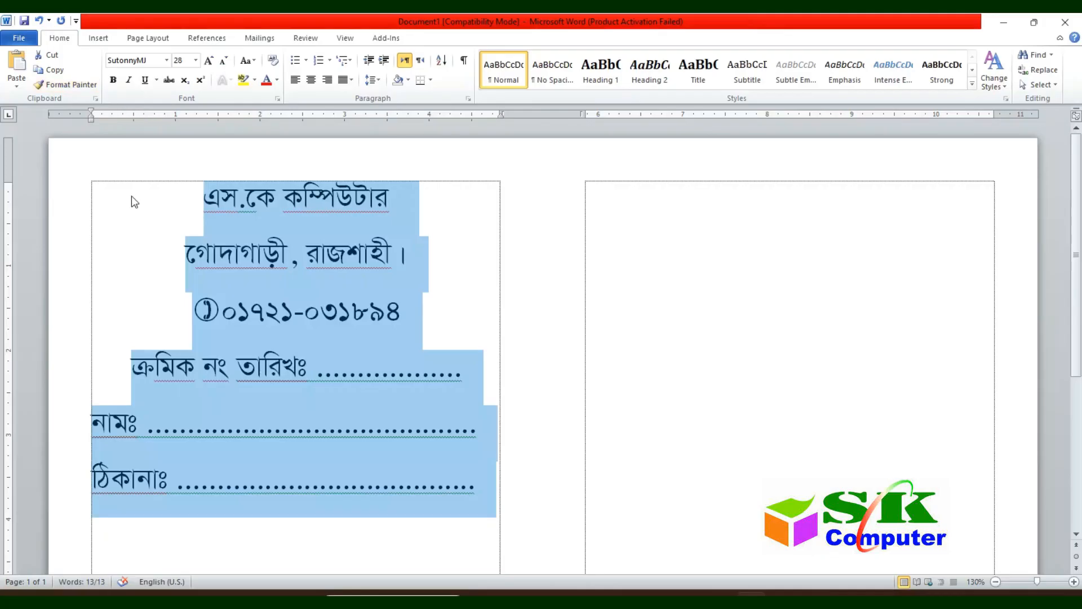
pyautogui.click(180, 60)
pyautogui.write('14')
pyautogui.press('Return')
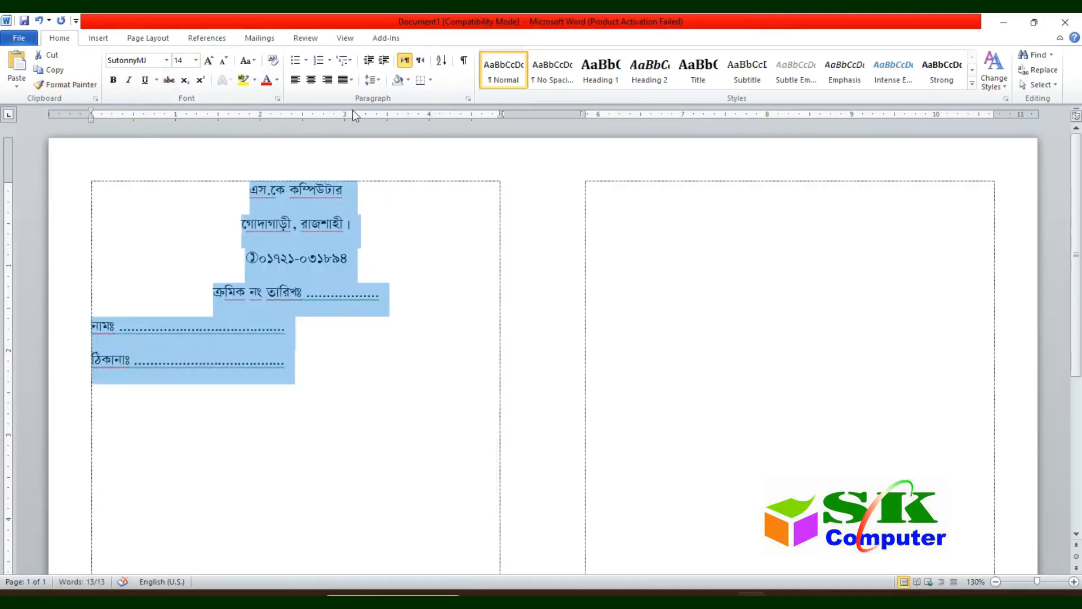
# Step: Make the text single-spaced with 0 spacing after paragraphs
pyautogui.click(374, 84)
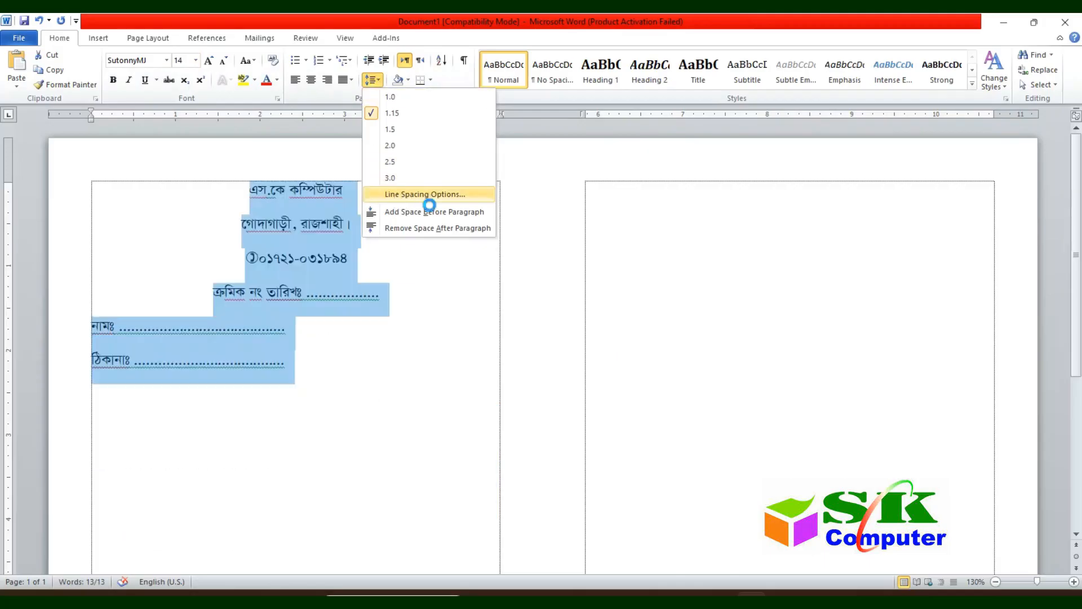
pyautogui.click(426, 195)
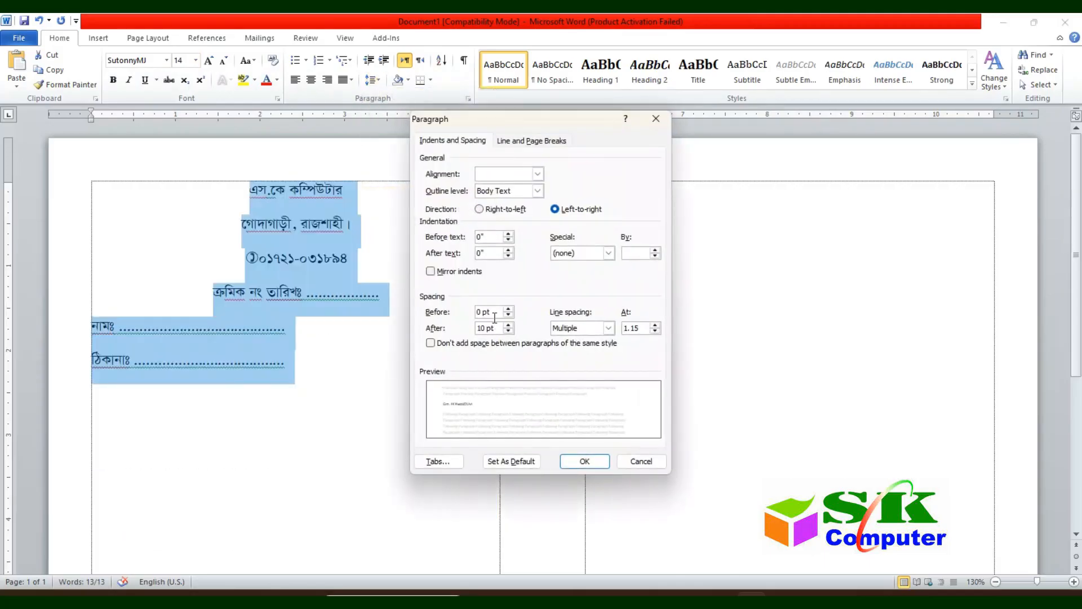
pyautogui.moveTo(503, 334); pyautogui.dragTo(413, 326)
pyautogui.write('0')
pyautogui.click(604, 327)
pyautogui.click(563, 340)
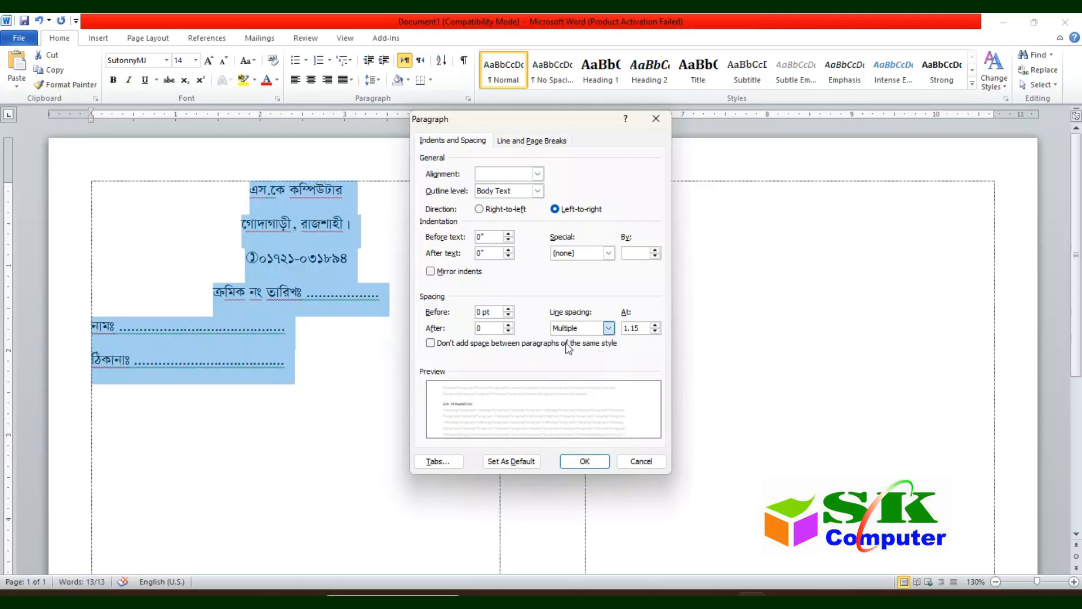
pyautogui.click(588, 462)
pyautogui.click(302, 234)
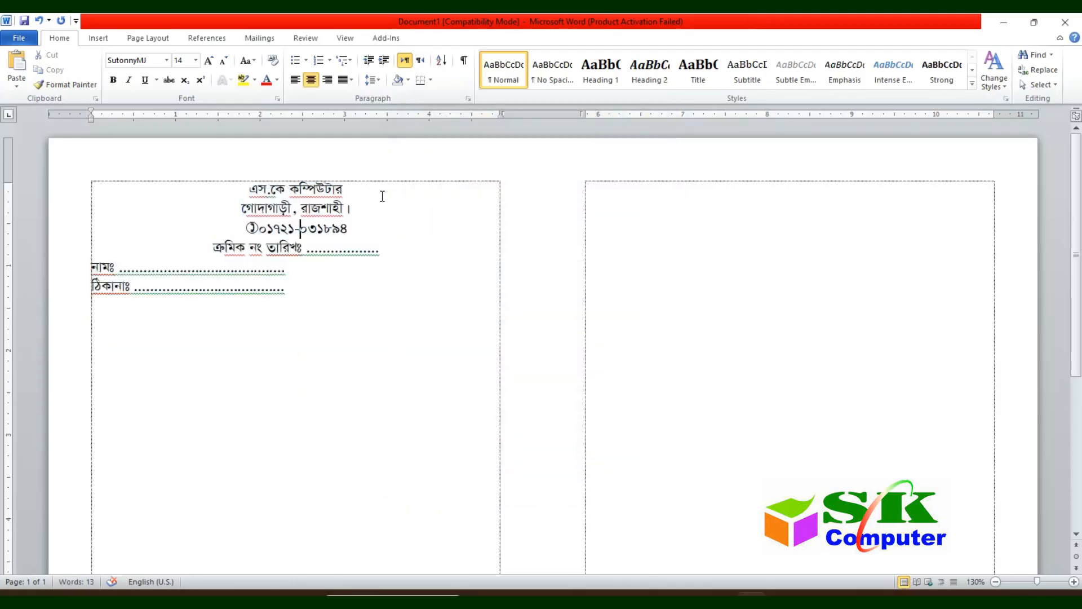
# Step: Make the shop name heading bold at 36 pt
pyautogui.moveTo(381, 195); pyautogui.dragTo(246, 190)
pyautogui.click(208, 62)
pyautogui.click(208, 62)
pyautogui.click(208, 62)
pyautogui.click(208, 62)
pyautogui.click(208, 62)
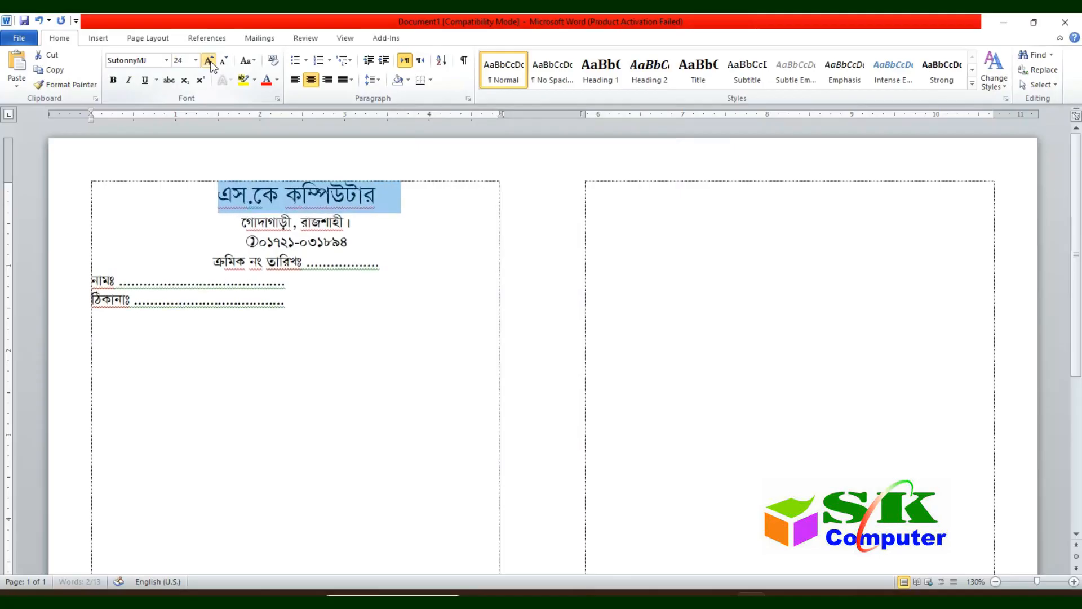
pyautogui.click(209, 62)
pyautogui.click(209, 62)
pyautogui.click(209, 62)
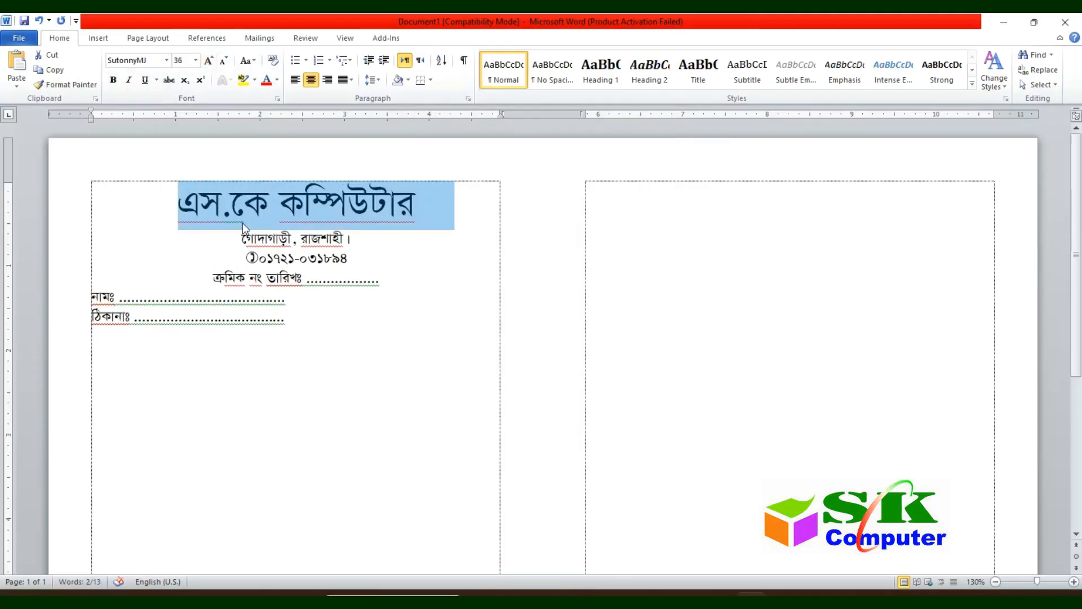
pyautogui.hotkey('ctrl', 'b')
# Step: Extend the নামঃ and ঠিকানাঃ dot lines across the column and start a new line
pyautogui.click(272, 285)
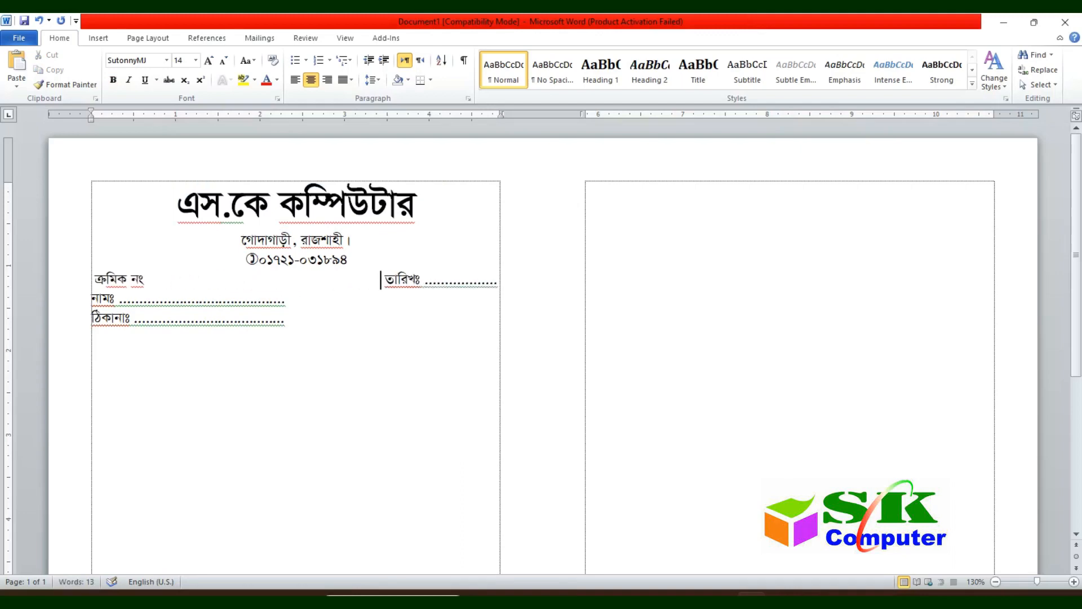
pyautogui.press('Down')
pyautogui.write('..........')
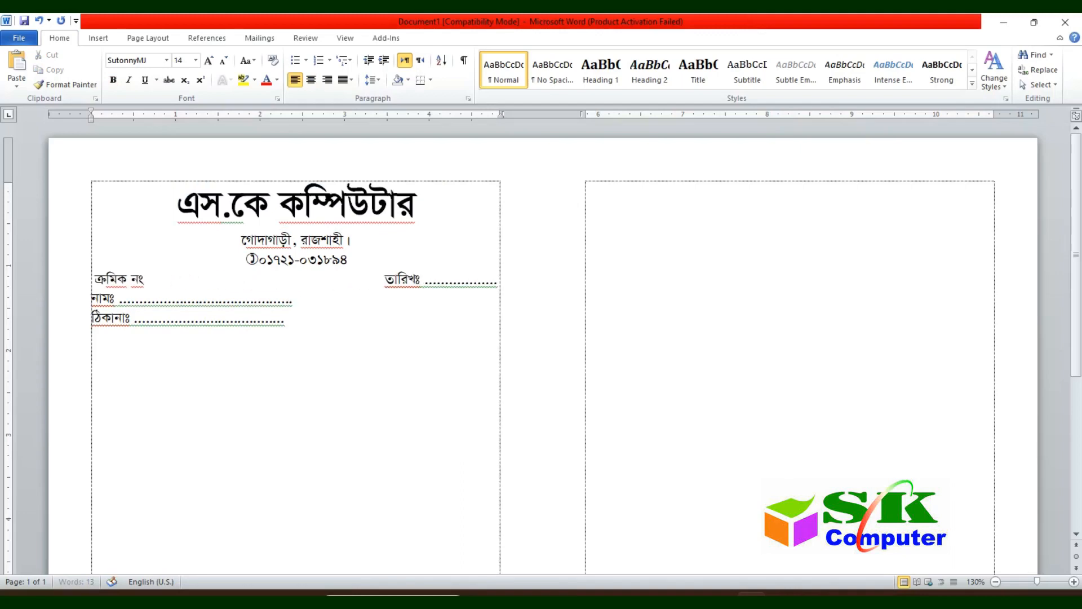
pyautogui.write('............................................................................')
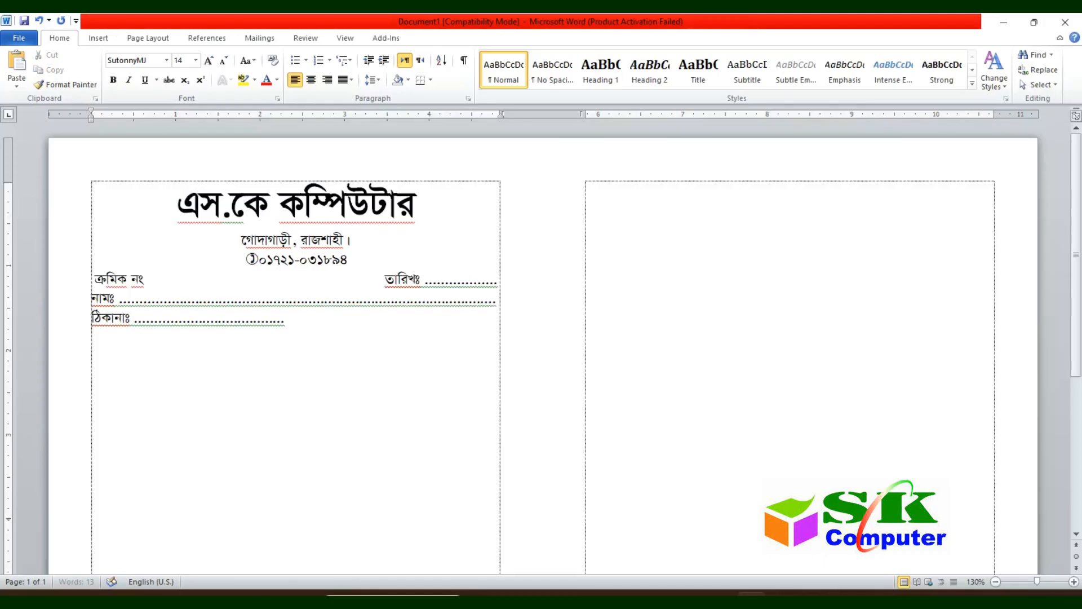
pyautogui.press('Down')
pyautogui.write('..................................................')
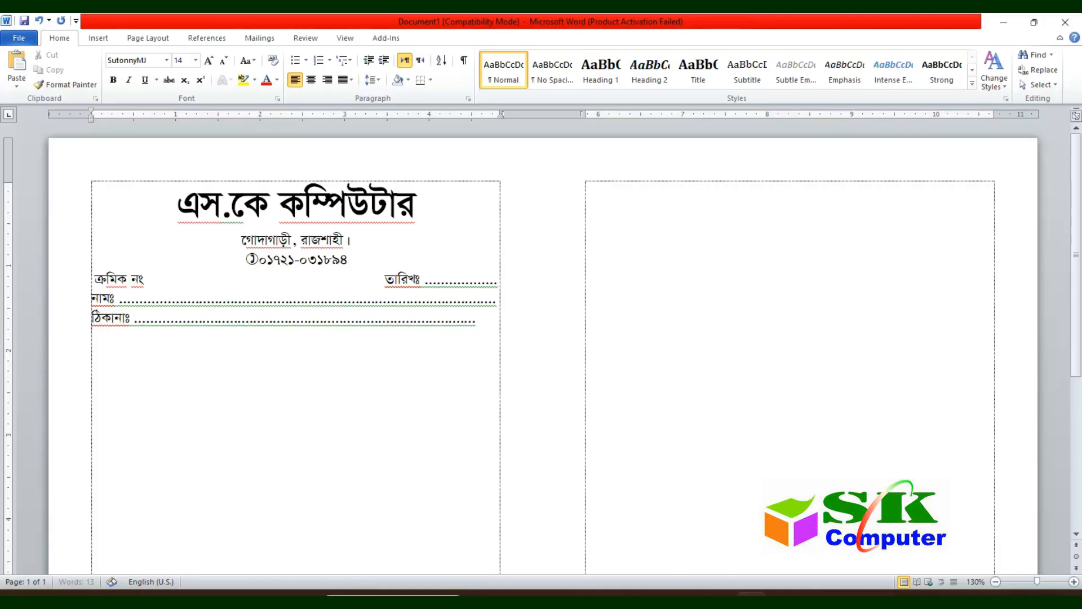
pyautogui.write('.....')
pyautogui.press('Return')
# Step: Insert a three-column, two-row table below the address line
pyautogui.click(98, 38)
pyautogui.click(107, 71)
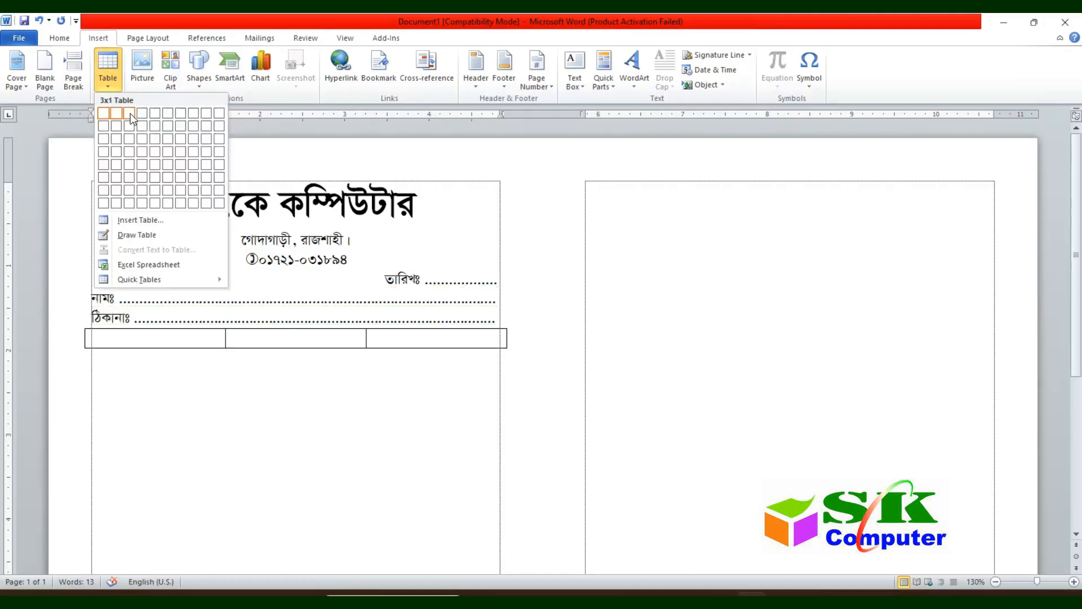
pyautogui.click(130, 125)
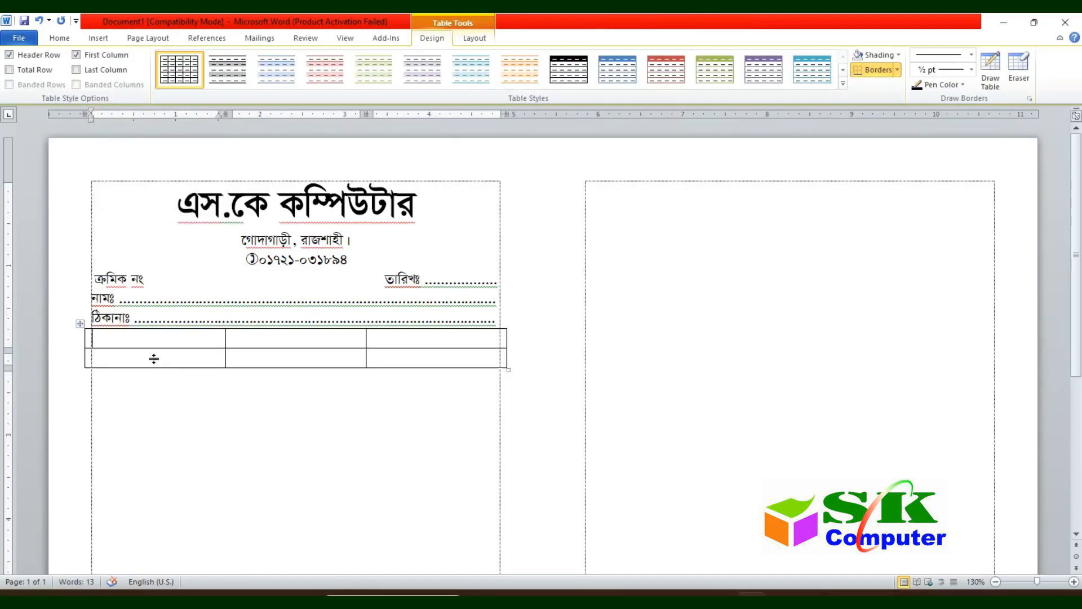
pyautogui.moveTo(205, 343); pyautogui.dragTo(350, 364)
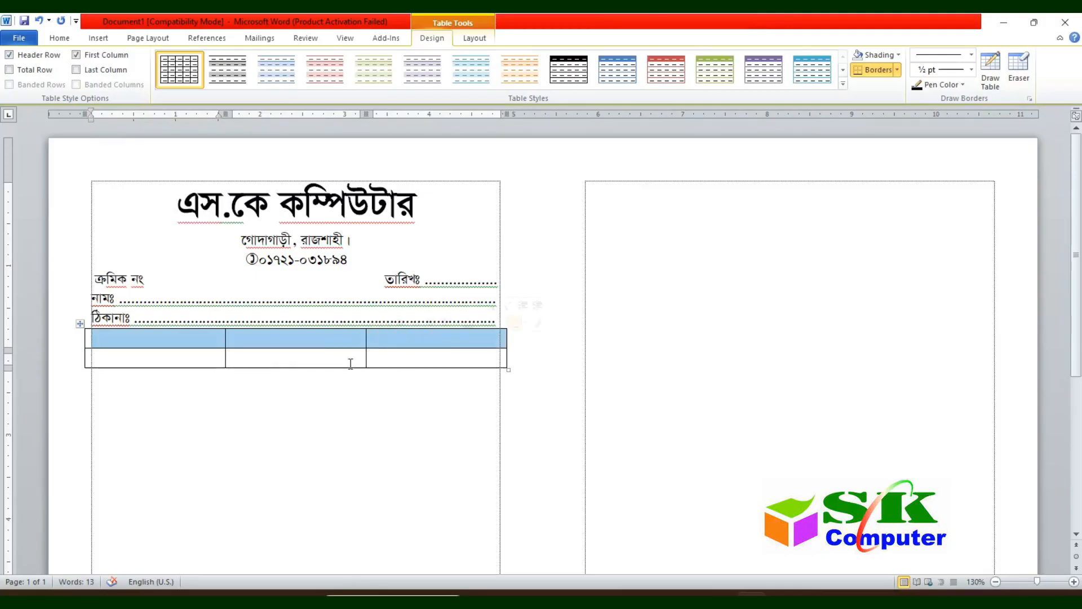
pyautogui.click(311, 360)
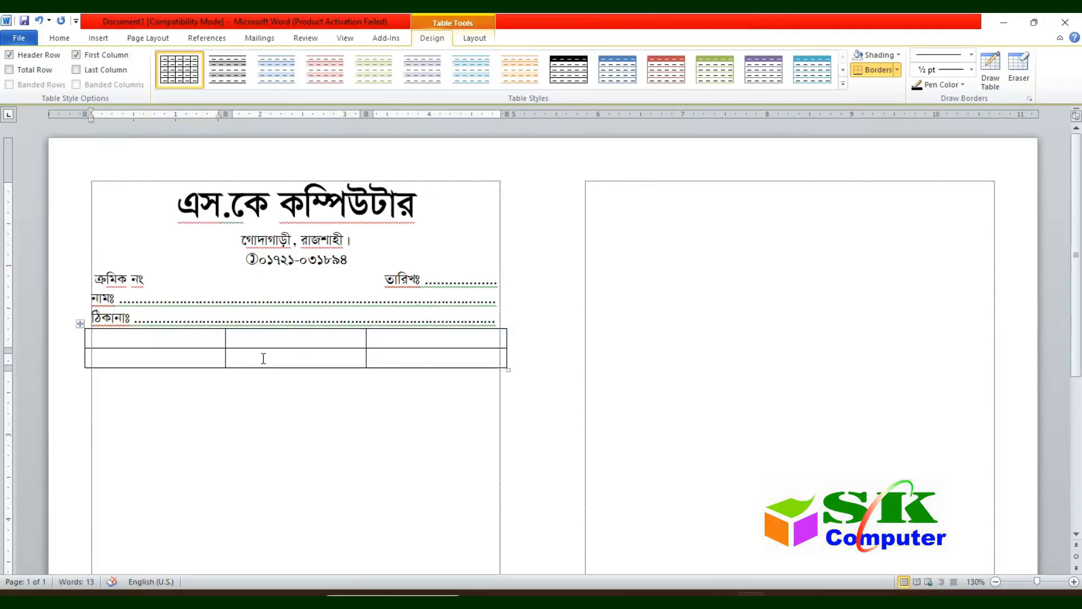
pyautogui.moveTo(215, 345); pyautogui.dragTo(418, 346)
# Step: Enter headers বিবরণ, দর and টাকা and widen the বিবরণ column
pyautogui.click(189, 349)
pyautogui.write('বিবরণ ')
pyautogui.write('দ')
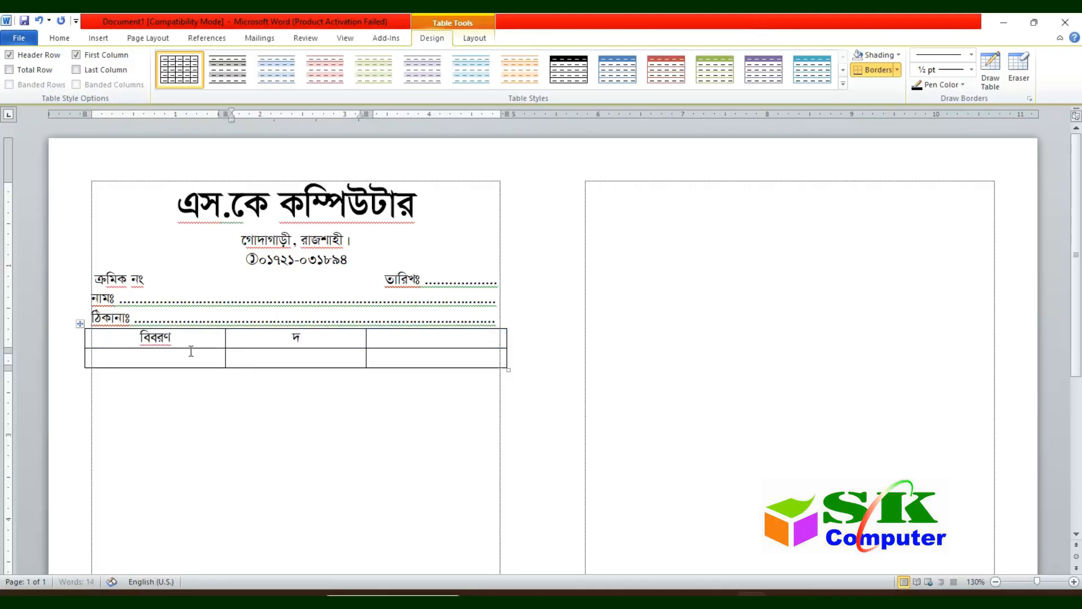
pyautogui.write('র')
pyautogui.press('Tab')
pyautogui.write('টাকা')
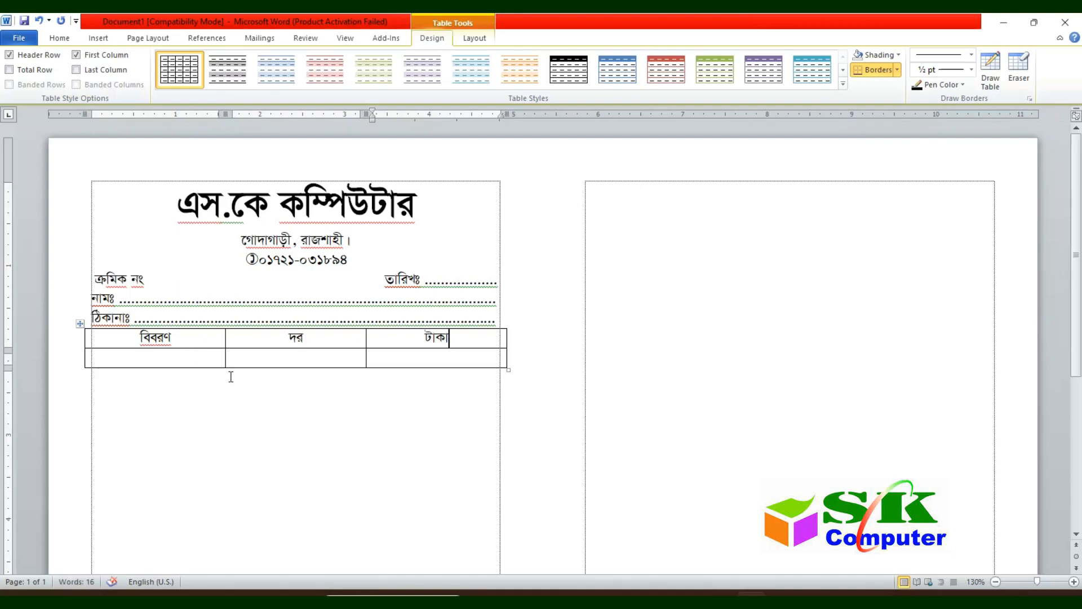
pyautogui.moveTo(226, 368); pyautogui.dragTo(414, 367)
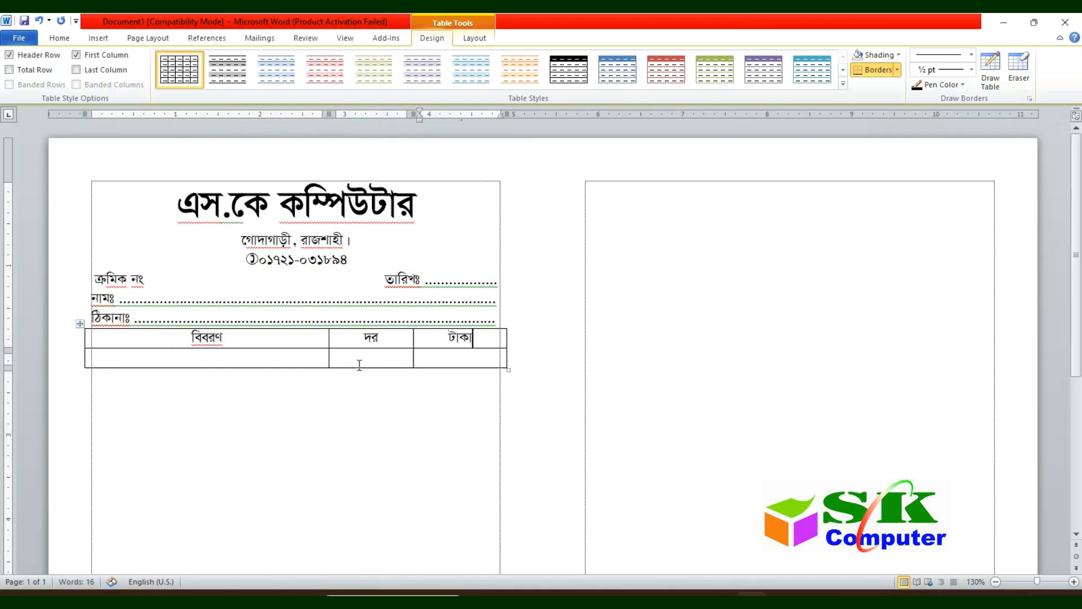
pyautogui.moveTo(330, 367); pyautogui.dragTo(350, 367)
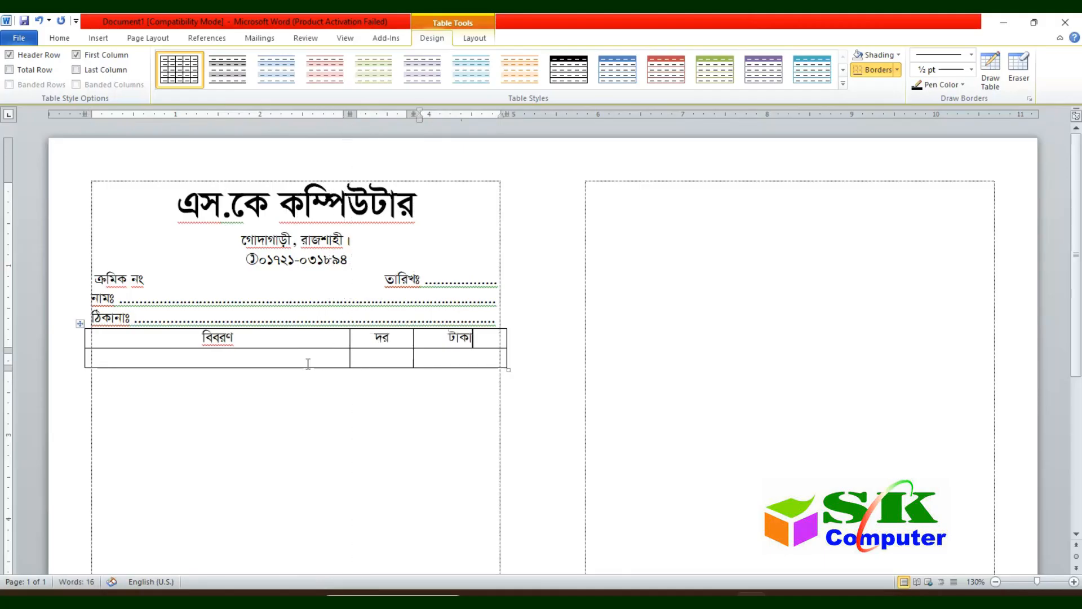
pyautogui.moveTo(264, 340); pyautogui.dragTo(479, 338)
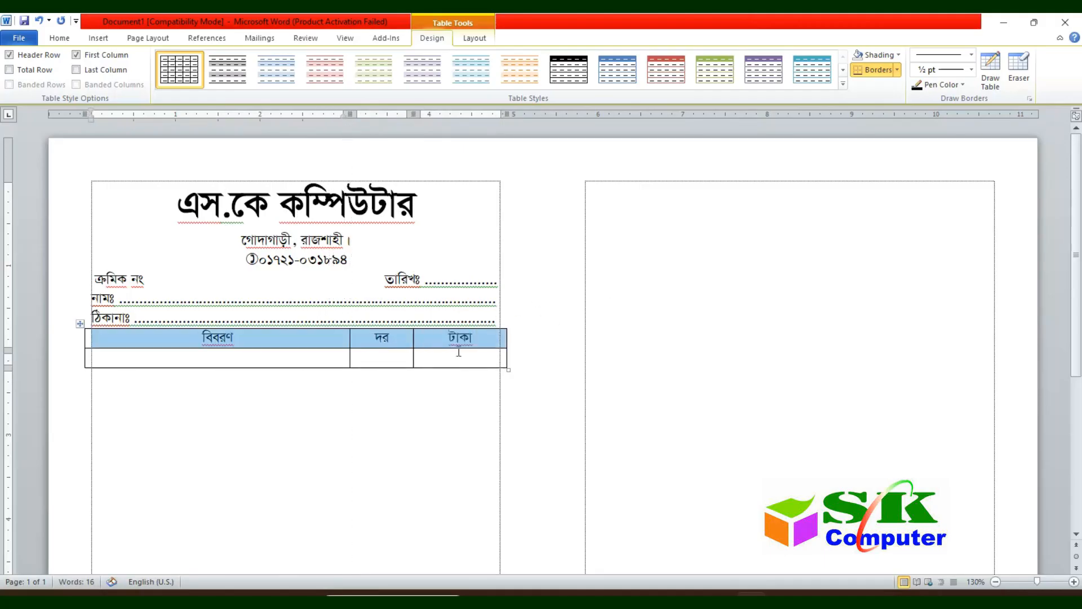
# Step: Shade the table's header row light orange
pyautogui.click(465, 42)
pyautogui.click(431, 37)
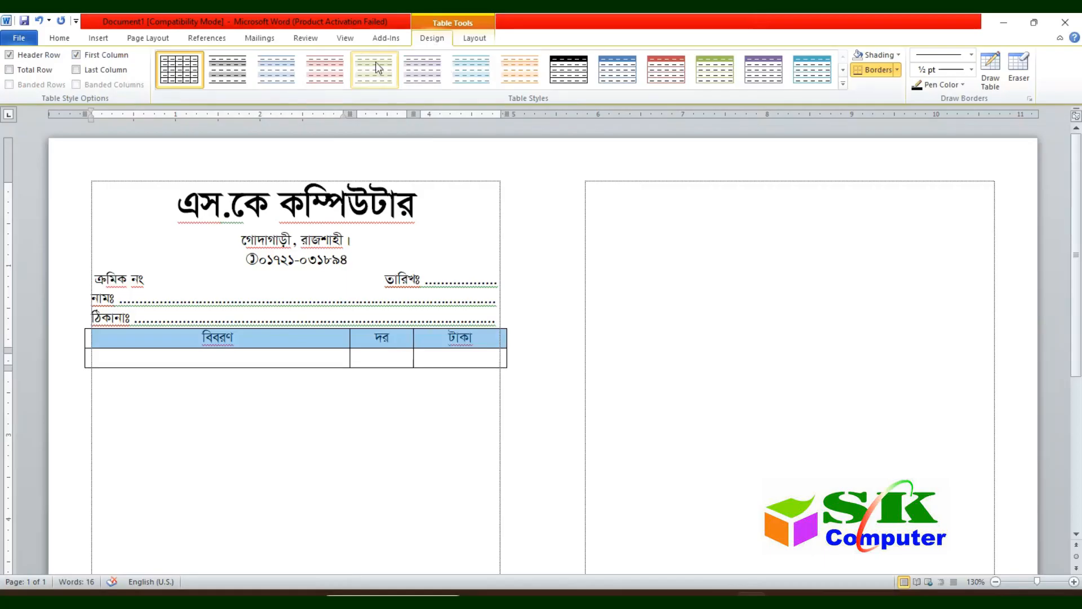
pyautogui.click(886, 55)
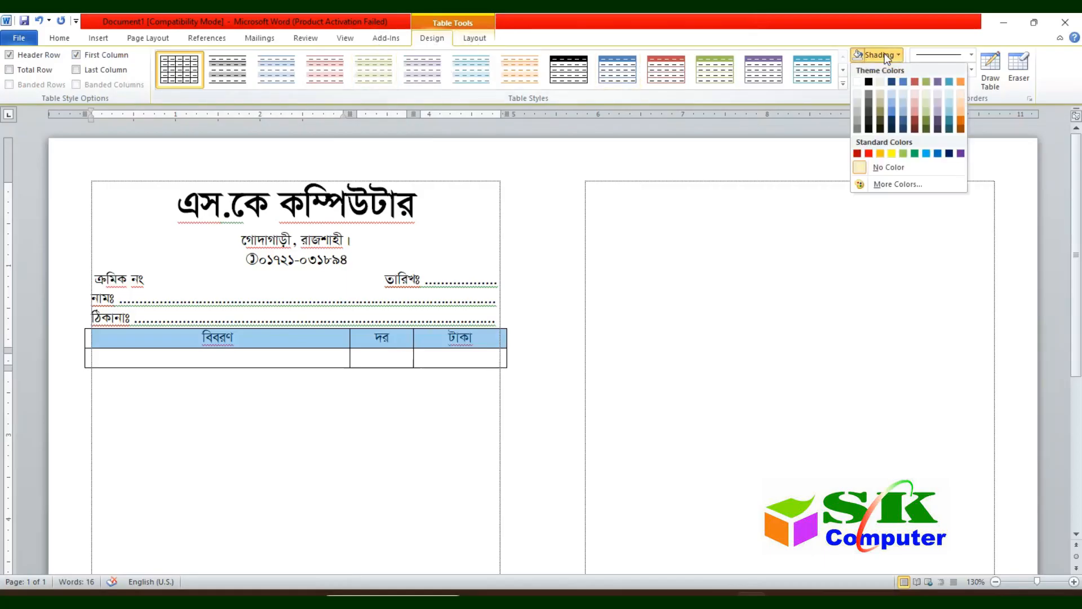
pyautogui.click(961, 110)
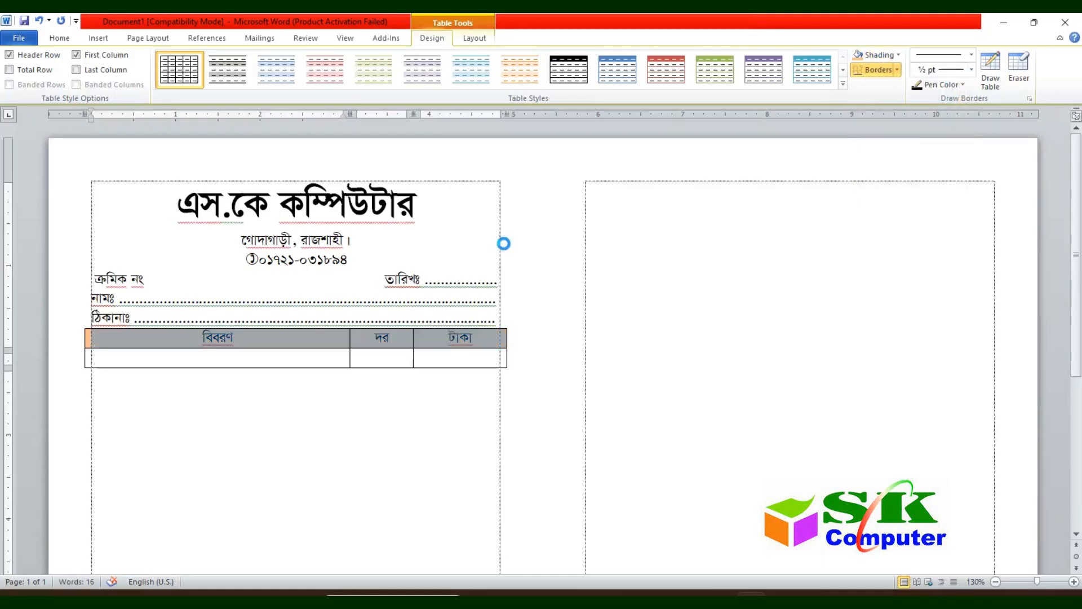
pyautogui.click(284, 344)
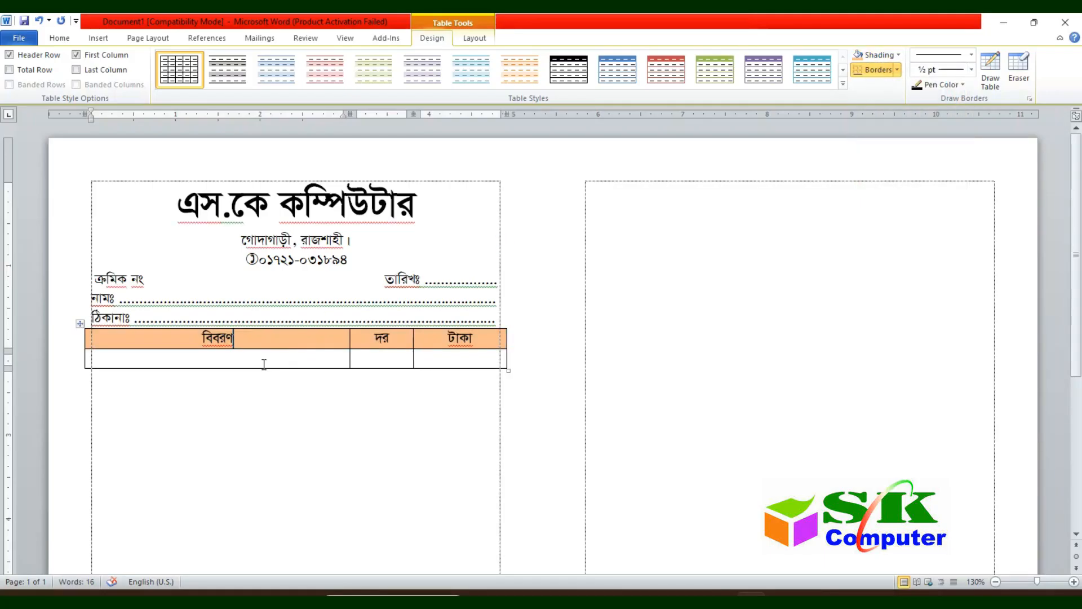
# Step: Make the item row taller and add three rows at the table bottom
pyautogui.press('Return')
pyautogui.press('Return')
pyautogui.press('Return')
pyautogui.press('Return')
pyautogui.press('Return')
pyautogui.press('Return')
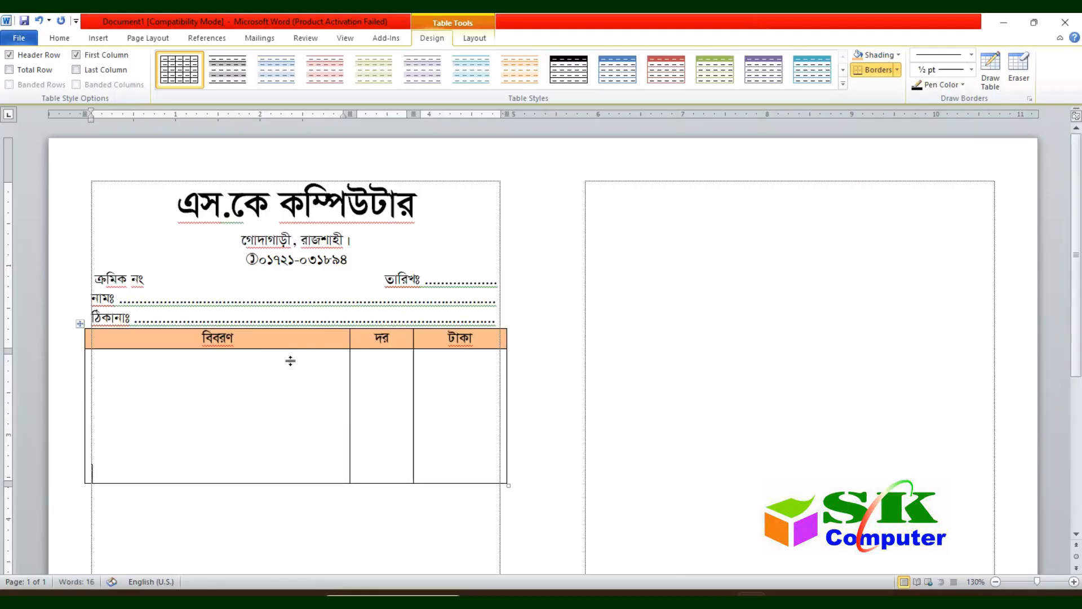
pyautogui.press('Tab')
pyautogui.press('Tab')
pyautogui.press('Tab')
pyautogui.press('Tab')
pyautogui.press('Tab')
pyautogui.press('Tab')
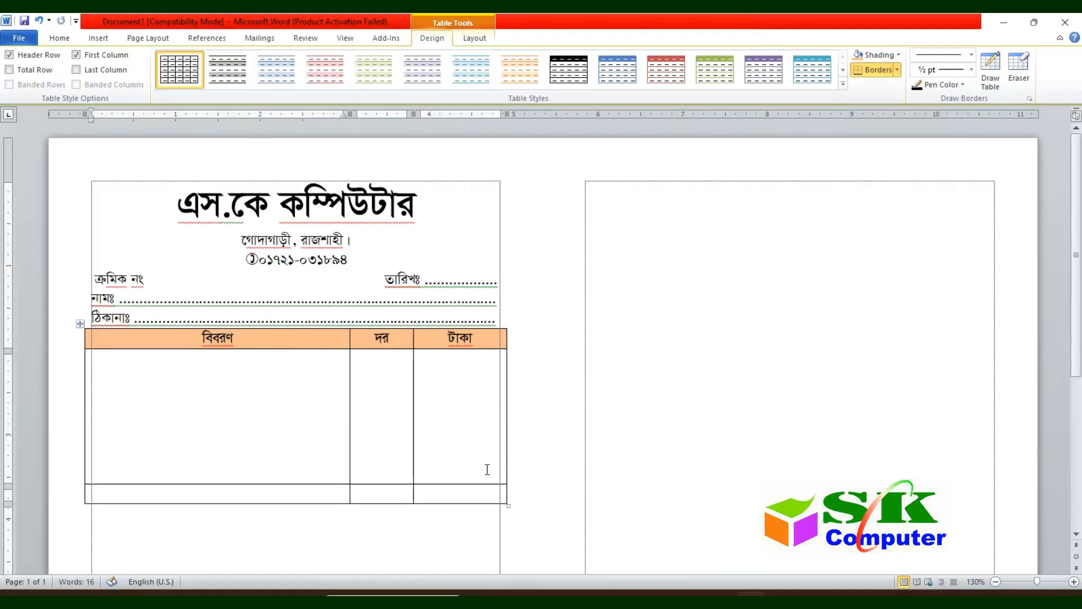
pyautogui.press('Tab')
pyautogui.press('Tab')
pyautogui.press('Tab')
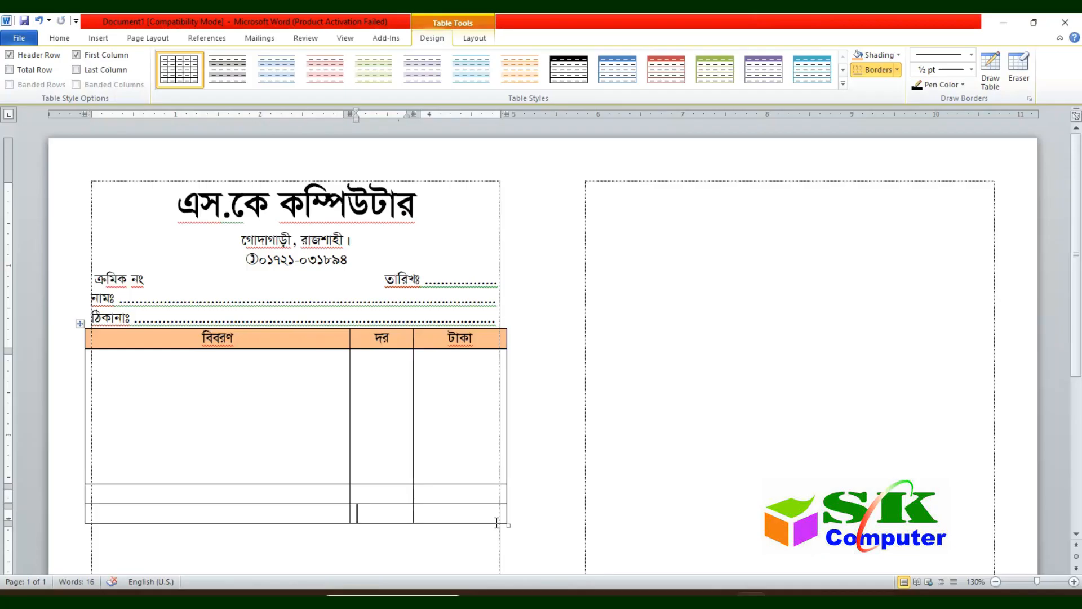
pyautogui.scroll(-3, 342, 520)
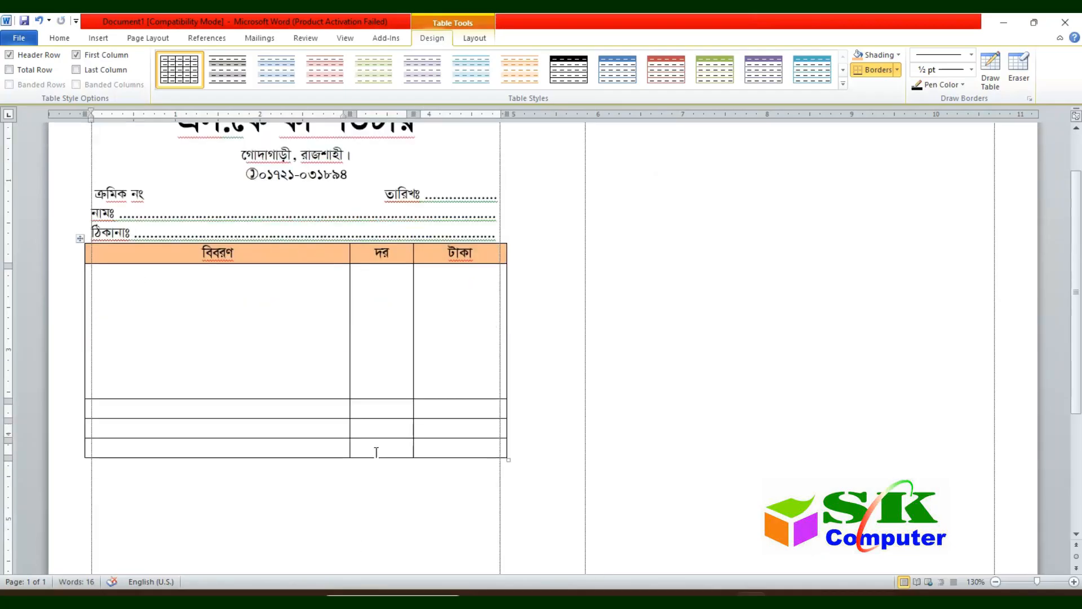
pyautogui.moveTo(334, 415); pyautogui.dragTo(395, 457)
# Step: Type মোট টাকা=, জমা টাকা= and বাকী = in the first cells of the three bottom rows
pyautogui.click(262, 416)
pyautogui.write('মোট')
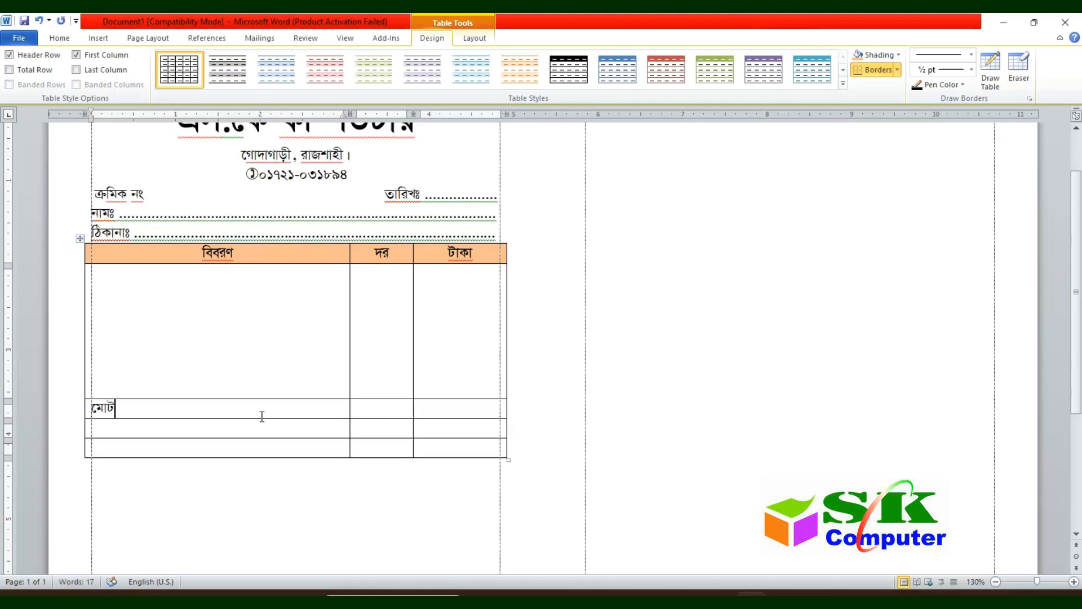
pyautogui.write(' টাকা')
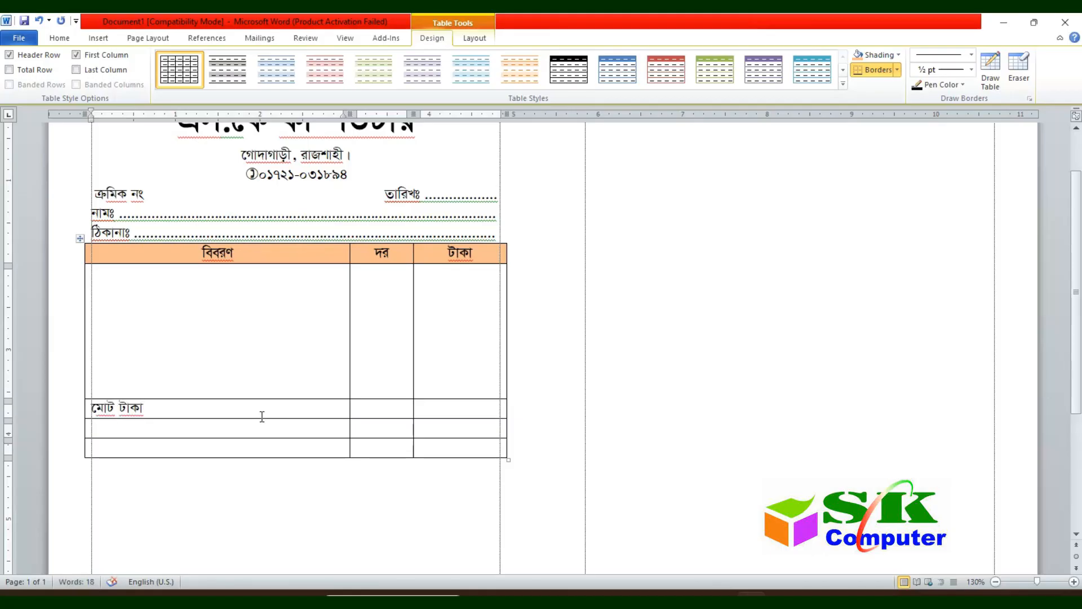
pyautogui.press('Down')
pyautogui.write('জমা টাকা')
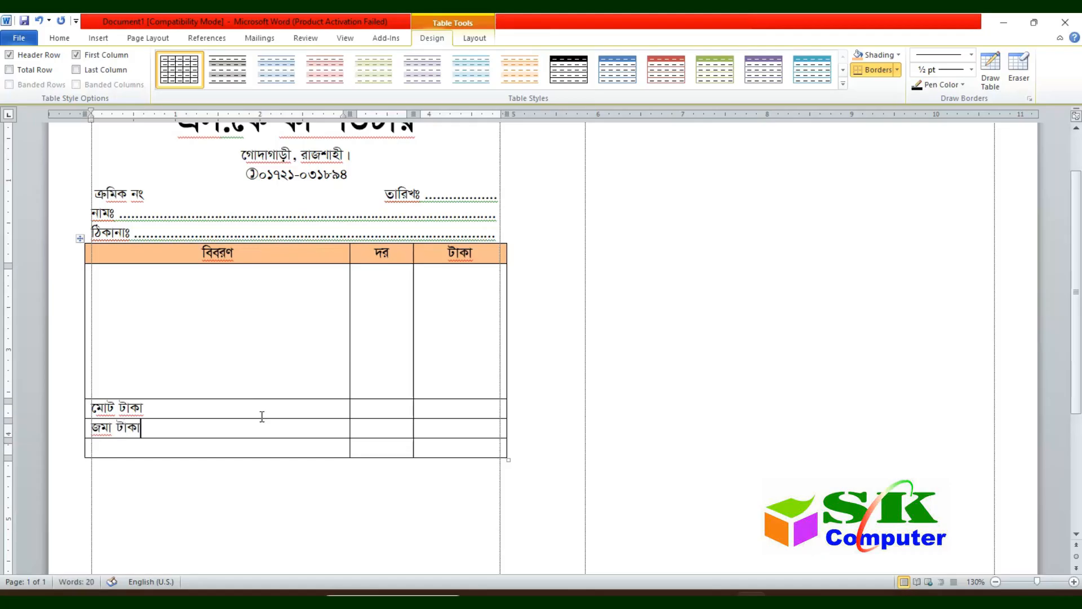
pyautogui.press('Down')
pyautogui.write('বাকী')
pyautogui.press('BackSpace')
pyautogui.write('০')
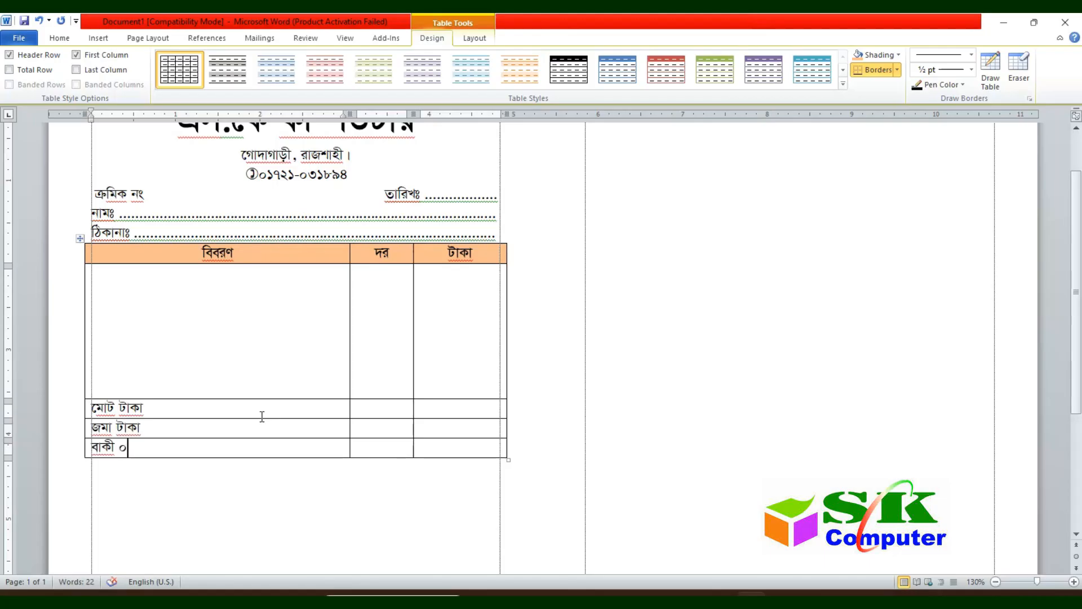
pyautogui.press('BackSpace')
pyautogui.click(262, 416)
pyautogui.write('-')
pyautogui.write('=')
# Step: Merge the first two cells of the মোট টাকা=, জমা টাকা= and বাকী = rows
pyautogui.moveTo(332, 418); pyautogui.dragTo(365, 417)
pyautogui.click(472, 40)
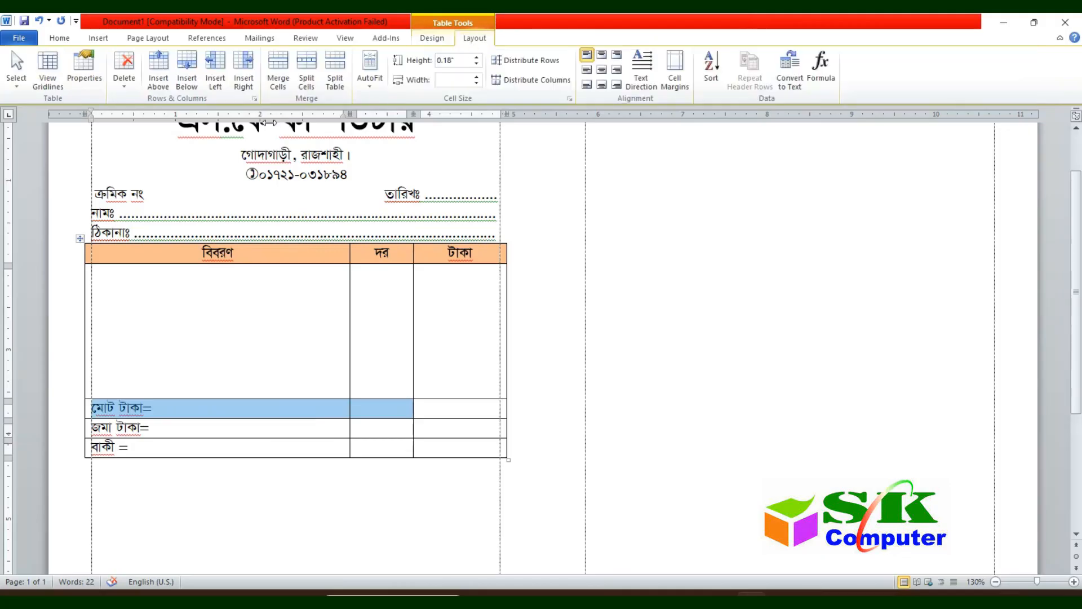
pyautogui.click(281, 73)
pyautogui.moveTo(376, 433); pyautogui.dragTo(313, 428)
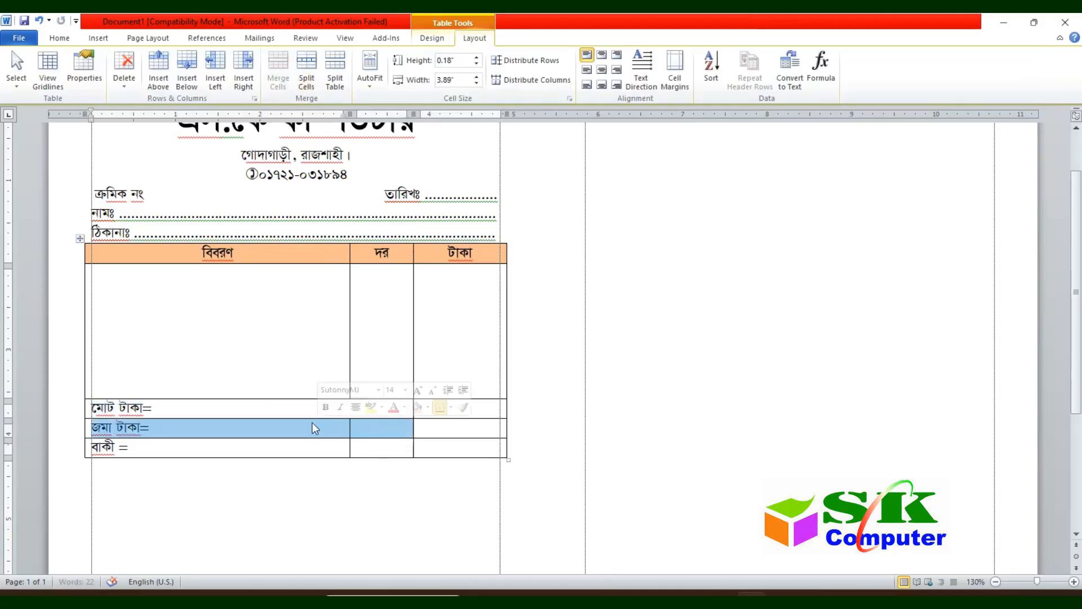
pyautogui.click(277, 73)
pyautogui.moveTo(380, 454); pyautogui.dragTo(254, 449)
pyautogui.click(278, 73)
# Step: Right-align the three merged total labels
pyautogui.click(282, 433)
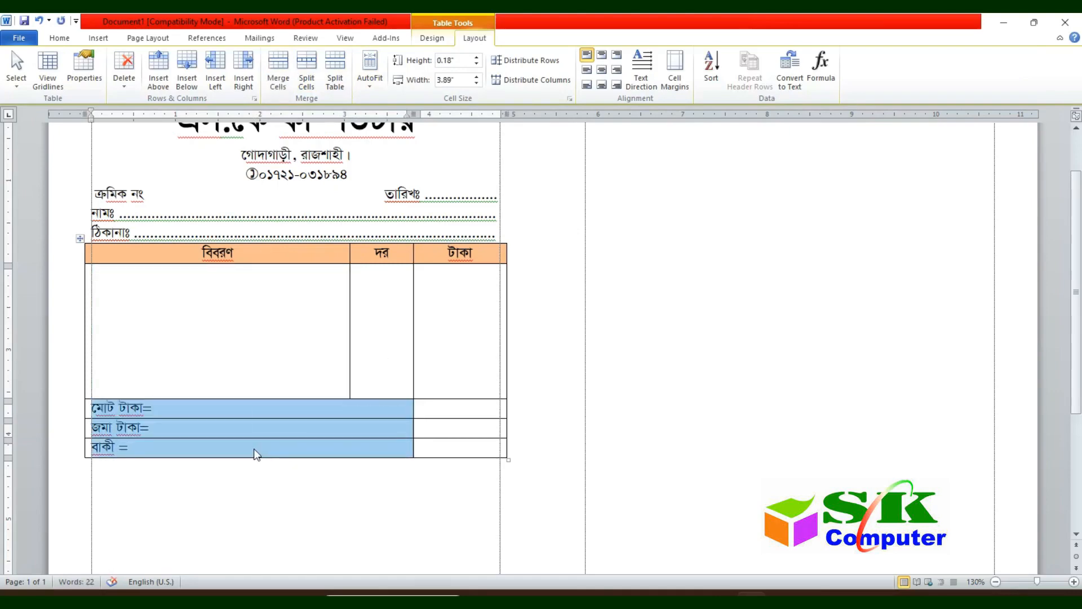
pyautogui.hotkey('ctrl', 'r')
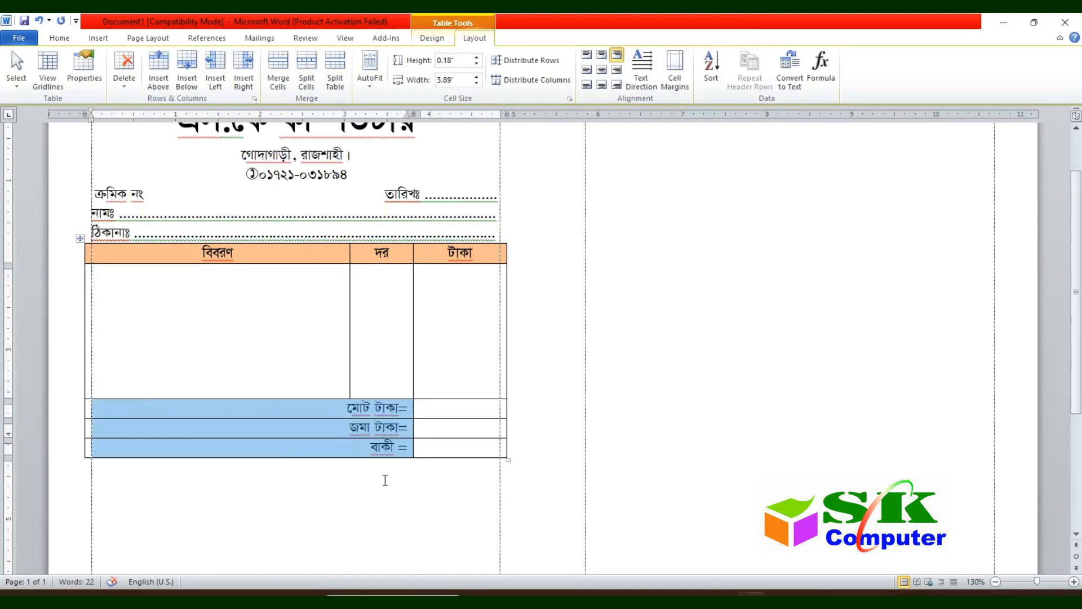
pyautogui.click(365, 456)
pyautogui.moveTo(365, 456); pyautogui.dragTo(414, 450)
# Step: Below the table, type a dotted কথায়ঃ line and centred ক্রেতার স্বাক্ষর and বিক্রেতার স্বাক্ষর signature labels
pyautogui.click(456, 448)
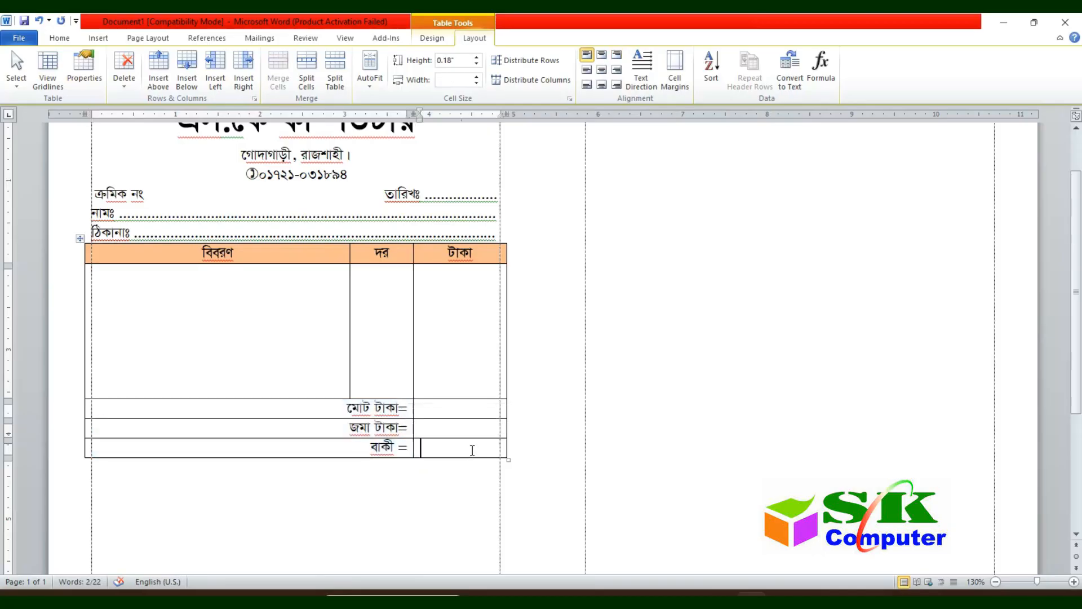
pyautogui.click(201, 471)
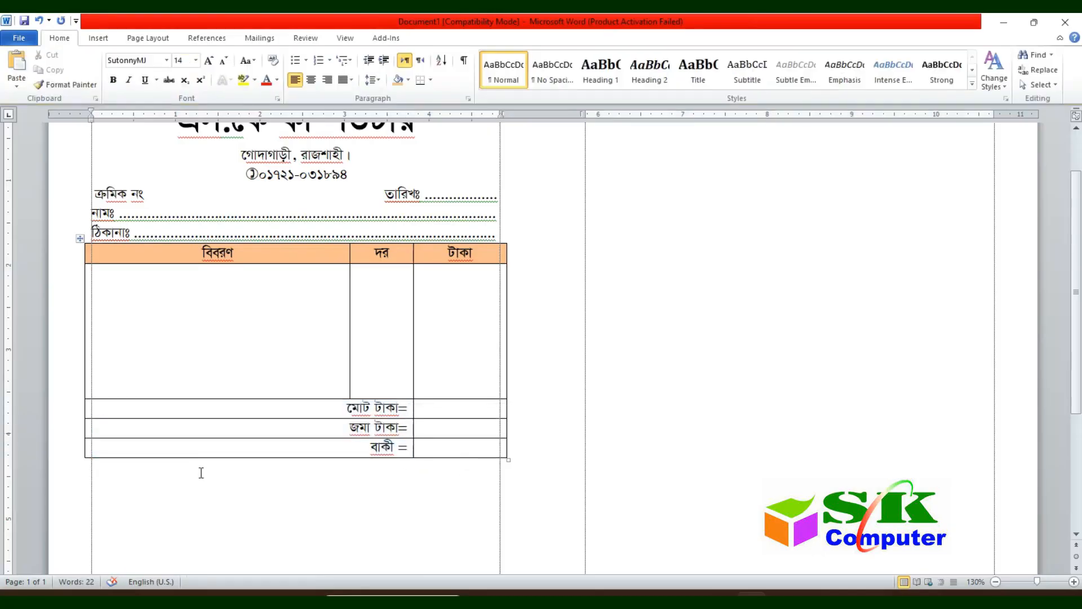
pyautogui.write('কথায়ঃ ..')
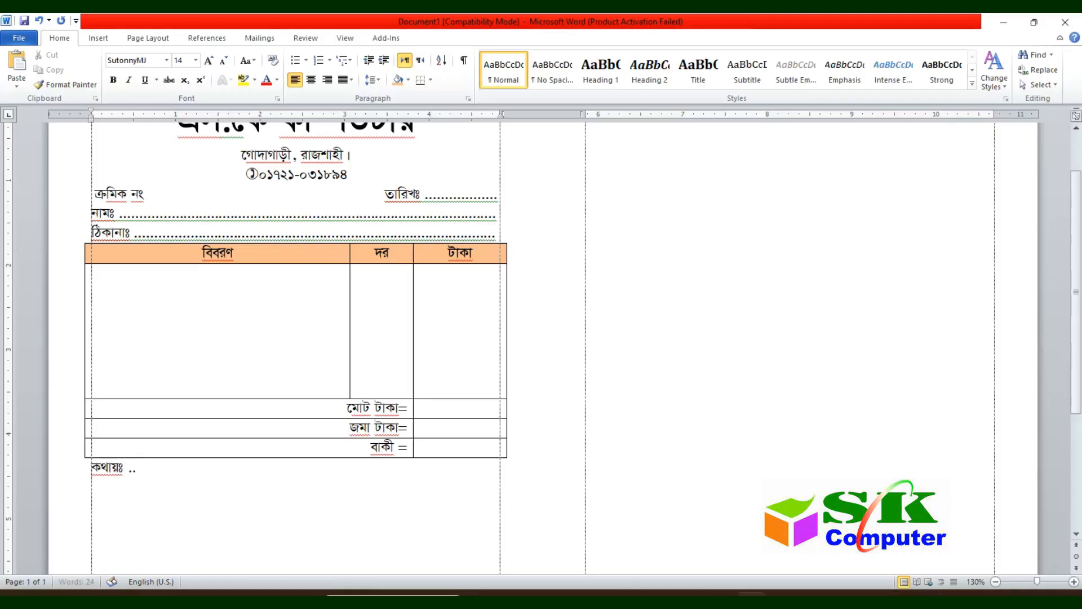
pyautogui.write('...................................................................')
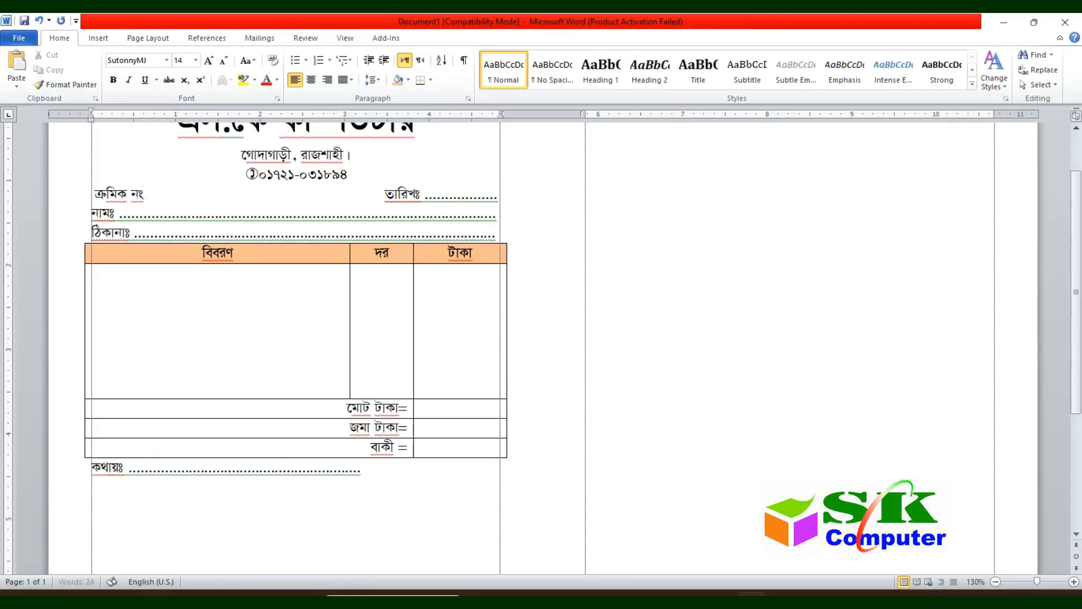
pyautogui.write('....................................')
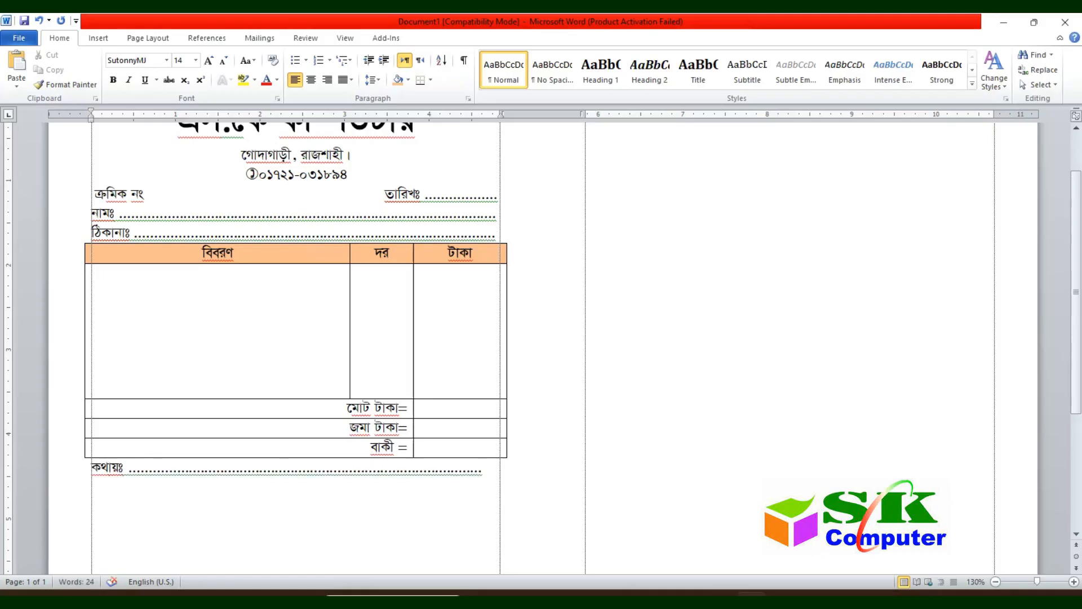
pyautogui.write('ক্রেতার স্বাকষর')
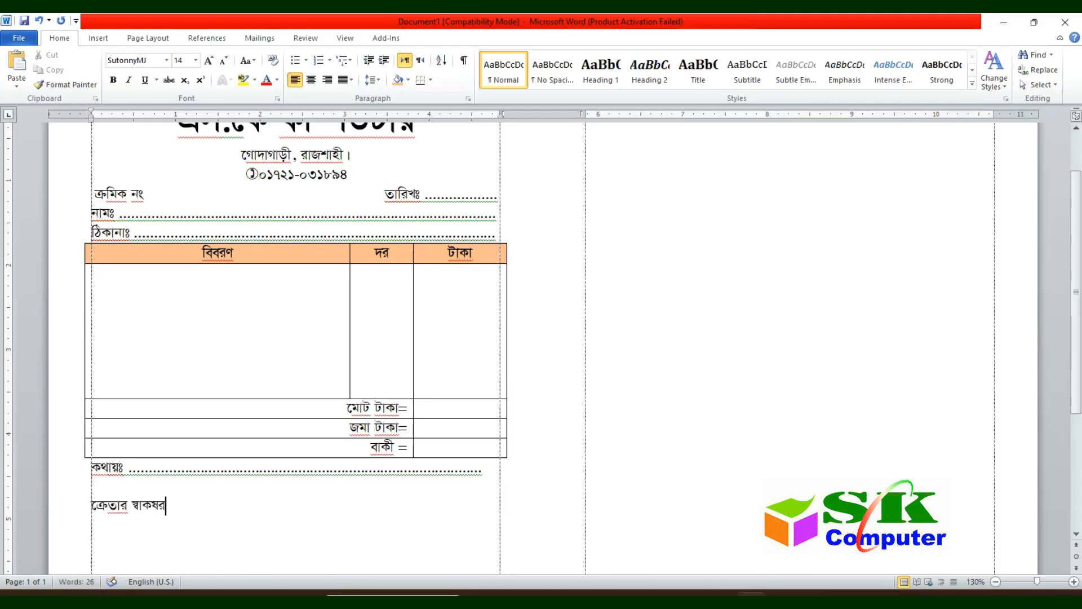
pyautogui.press('BackSpace')
pyautogui.press('BackSpace')
pyautogui.press('BackSpace')
pyautogui.write('ষ')
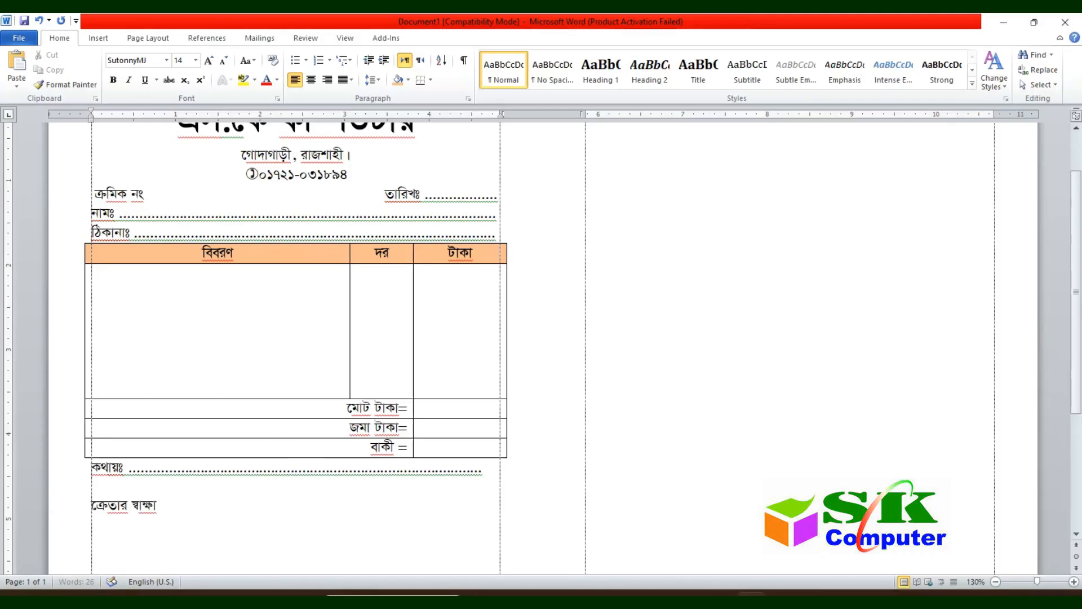
pyautogui.write('র বিক্রেতার স্')
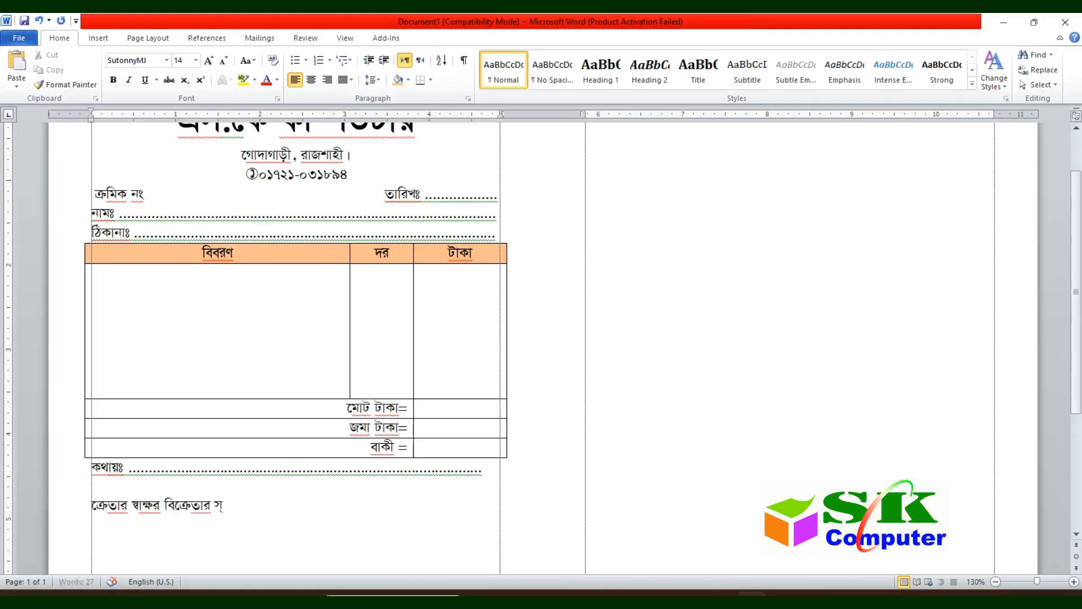
pyautogui.write('বাক্ষর')
pyautogui.hotkey('ctrl', 'e')
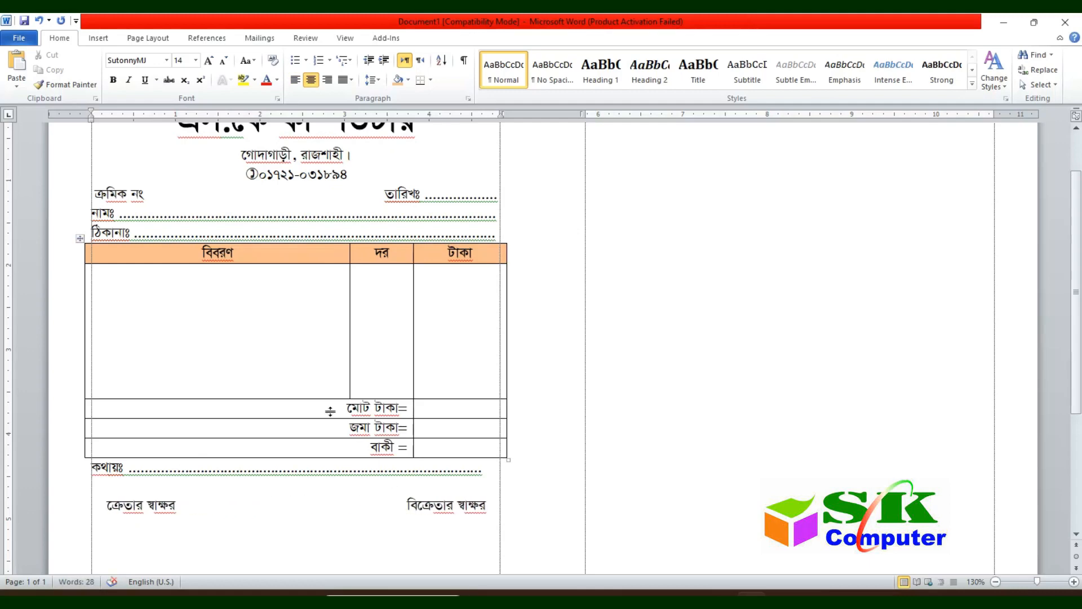
# Step: Add four blank lines in the বিবরণ cell to stretch the item table down
pyautogui.scroll(-3, 330, 411)
pyautogui.scroll(3, 297, 428)
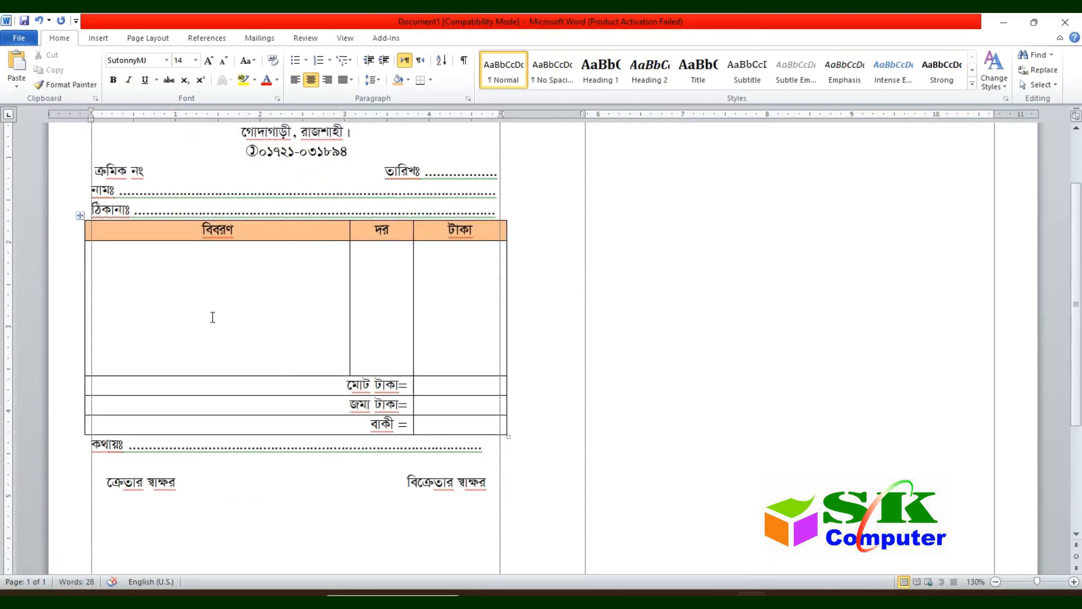
pyautogui.click(209, 349)
pyautogui.press('Return')
pyautogui.press('Return')
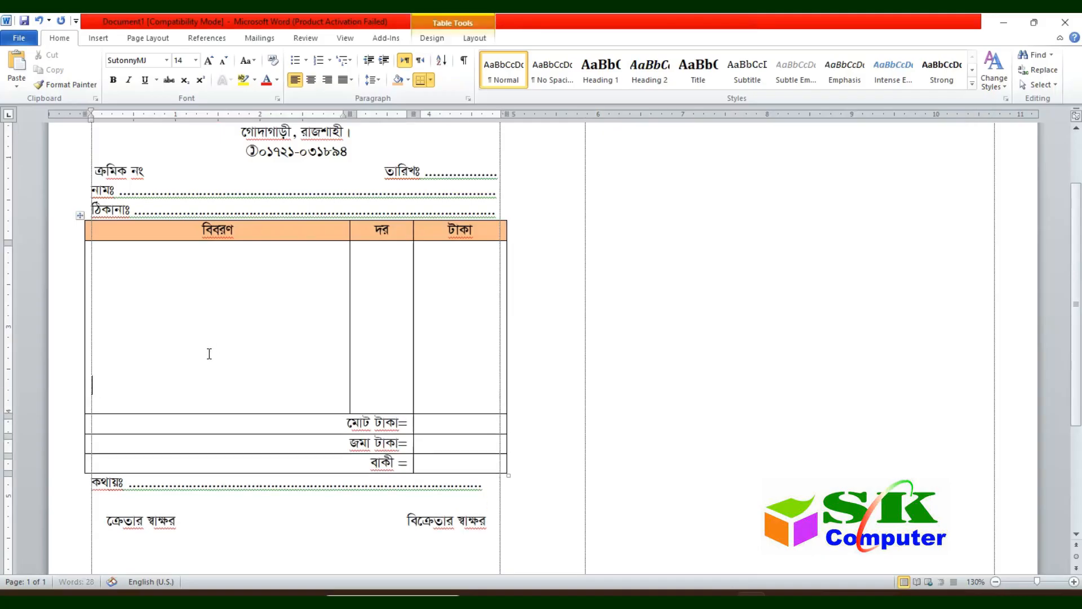
pyautogui.press('Return')
pyautogui.press('Return')
pyautogui.press('Return')
pyautogui.press('Return')
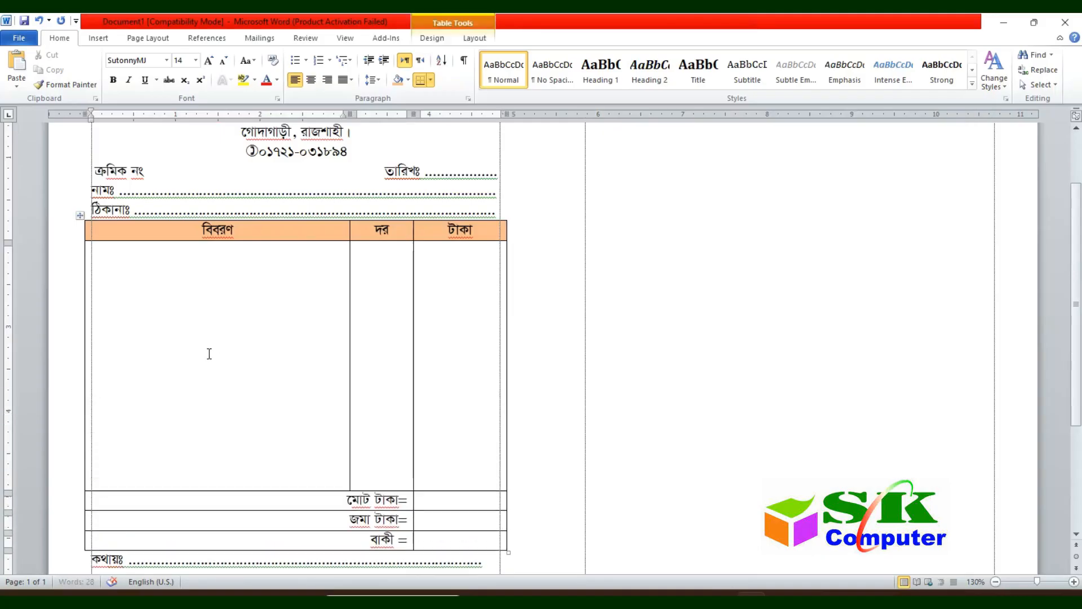
pyautogui.press('Return')
pyautogui.scroll(-3, 336, 266)
pyautogui.press('Return')
pyautogui.press('Return')
pyautogui.press('Return')
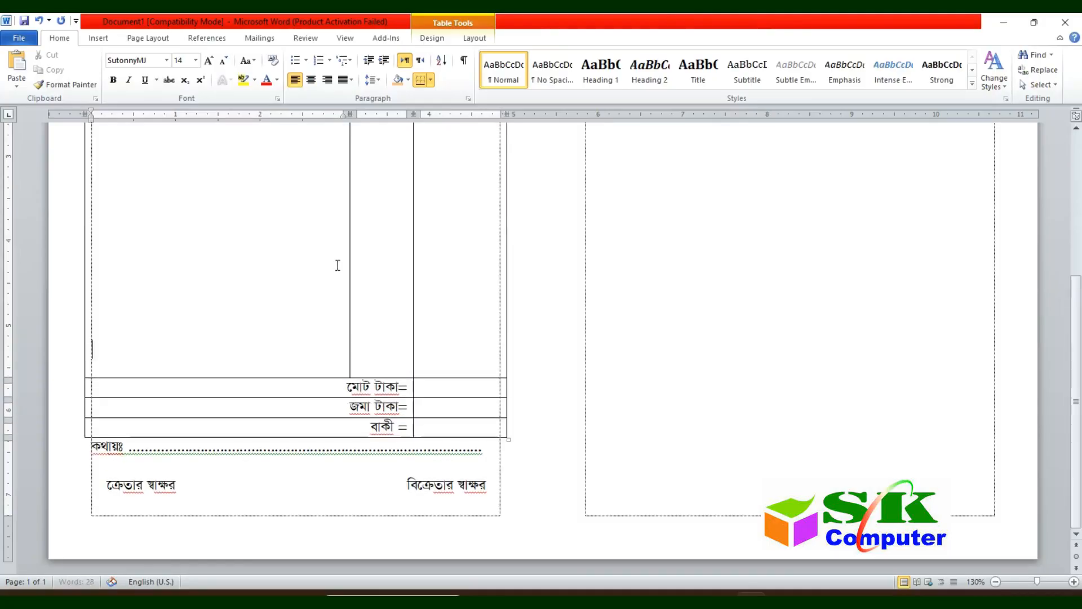
# Step: Scroll through the page to check the full left voucher layout
pyautogui.scroll(10, 354, 262)
pyautogui.scroll(-10, 354, 262)
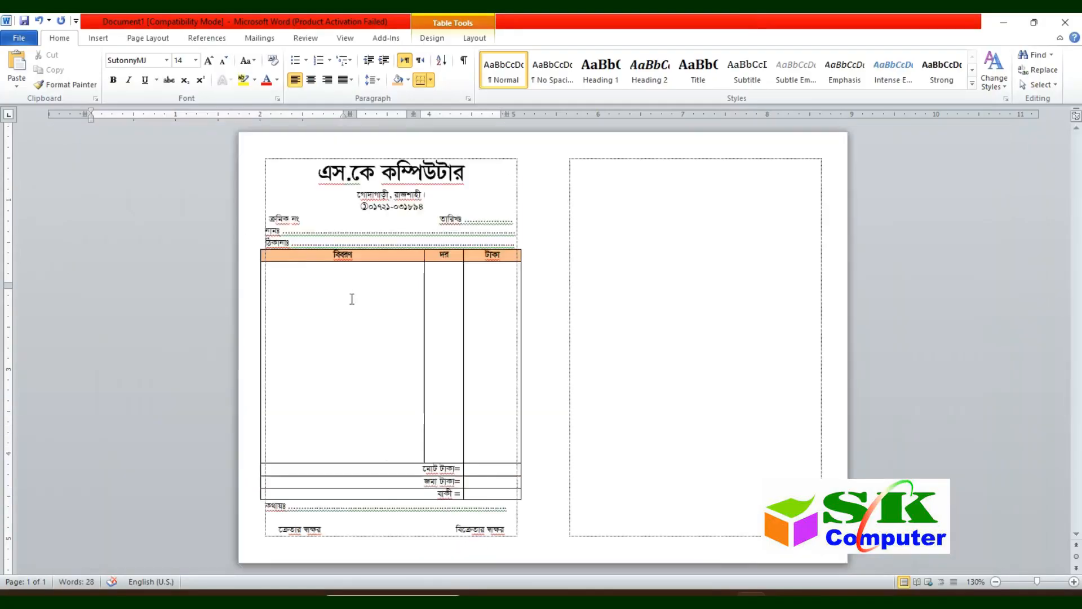
pyautogui.scroll(8, 350, 299)
pyautogui.scroll(-3, 308, 306)
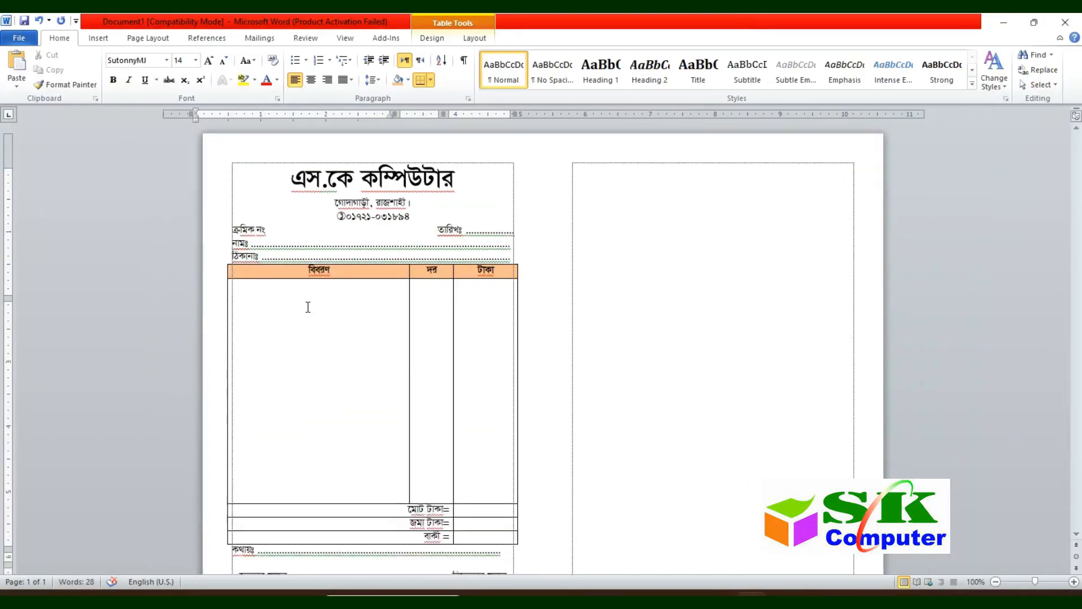
pyautogui.scroll(4, 302, 314)
pyautogui.scroll(-5, 300, 321)
pyautogui.scroll(5, 300, 320)
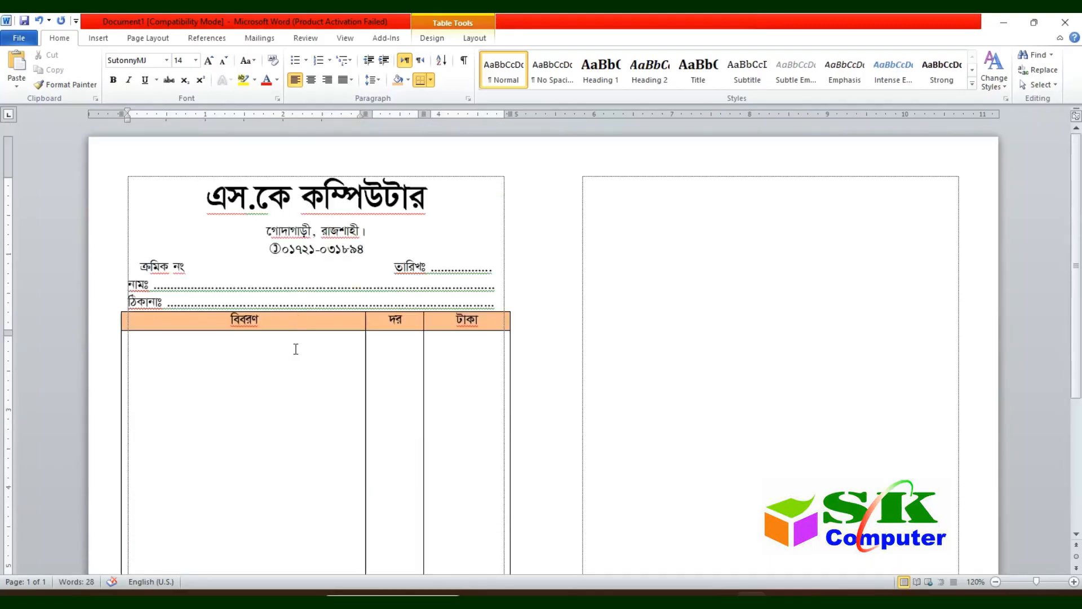
pyautogui.scroll(1, 279, 279)
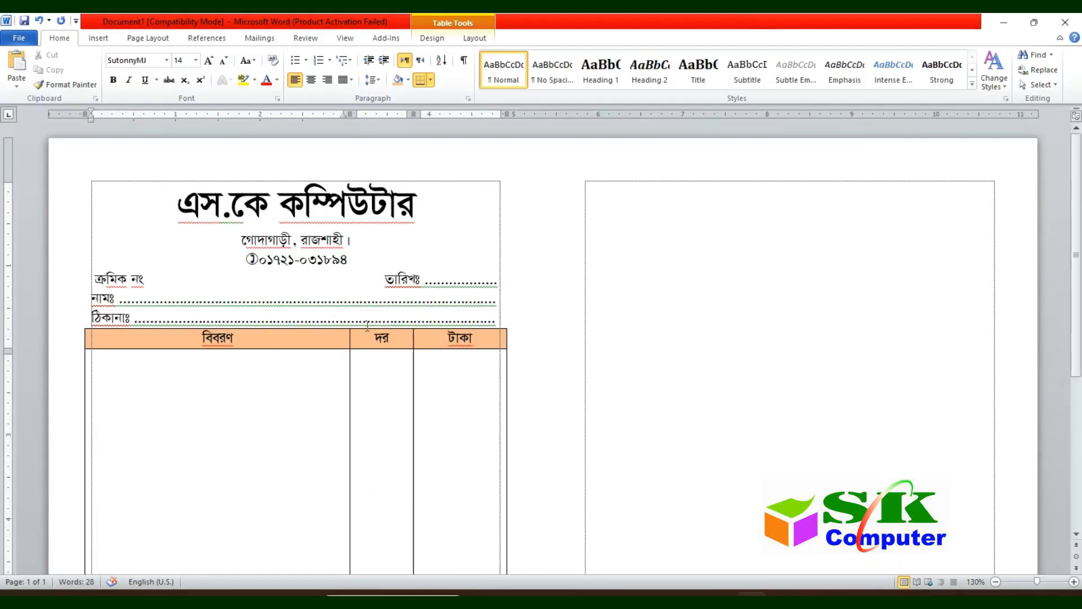
pyautogui.scroll(-1, 180, 243)
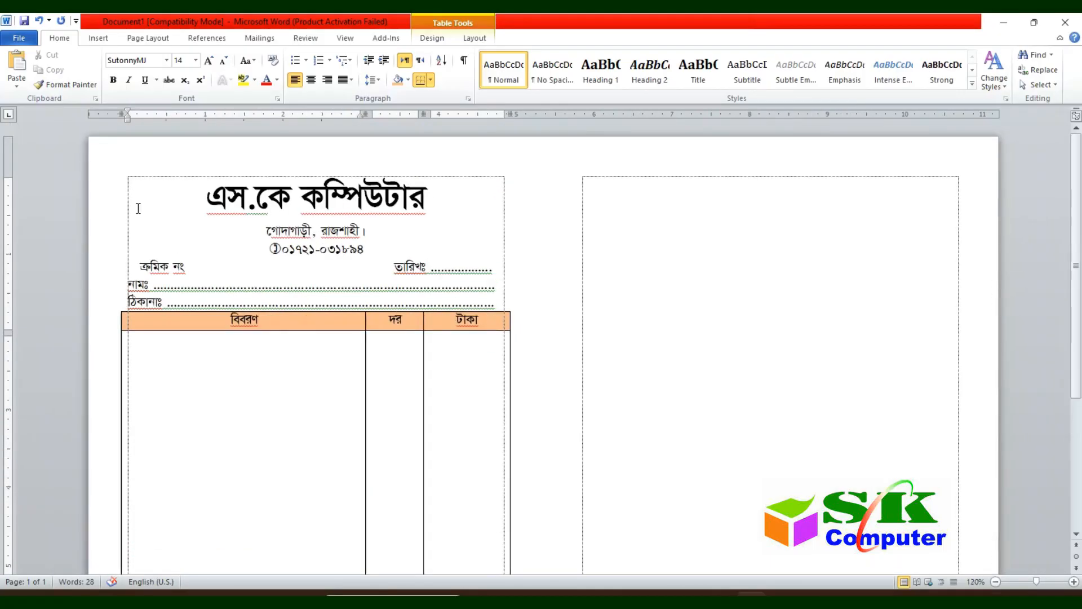
pyautogui.scroll(-5, 275, 237)
pyautogui.scroll(5, 270, 256)
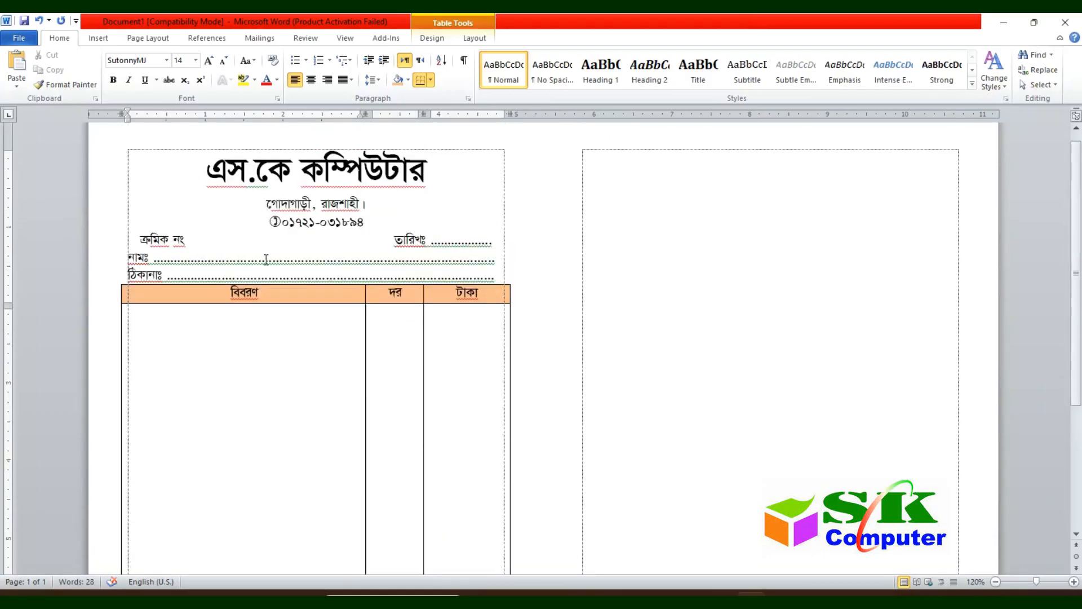
pyautogui.scroll(-2, 265, 259)
pyautogui.scroll(-3, 306, 360)
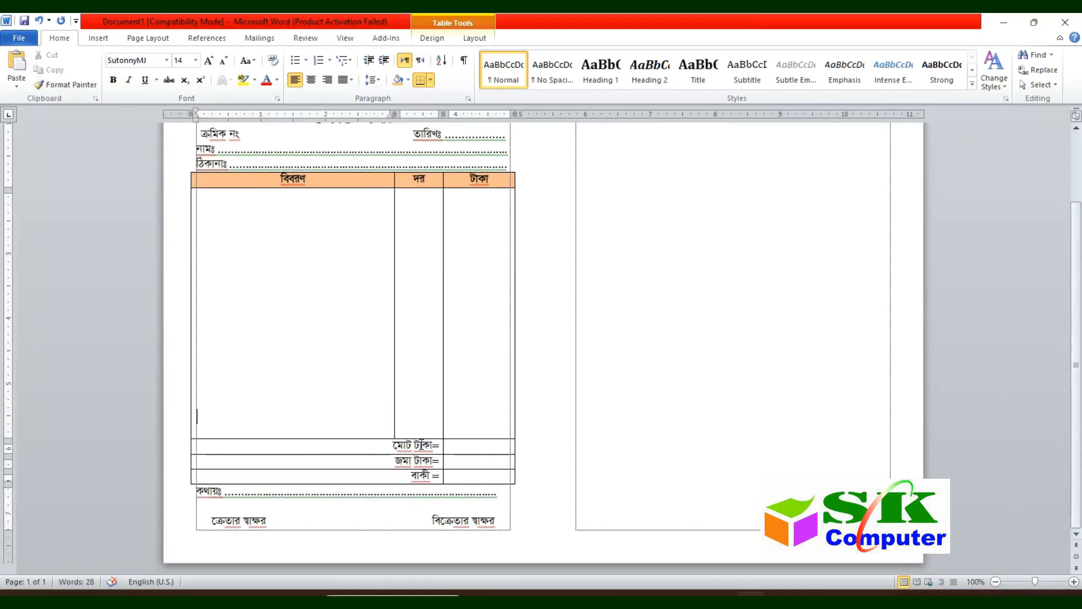
# Step: Copy the whole left voucher and move to the top of the empty right frame
pyautogui.moveTo(506, 530)
pyautogui.mouseDown()
pyautogui.moveTo(316, 445)
pyautogui.moveTo(315, 127)
pyautogui.moveTo(364, 298)
pyautogui.moveTo(292, 187)
pyautogui.moveTo(247, 186)
pyautogui.mouseUp()
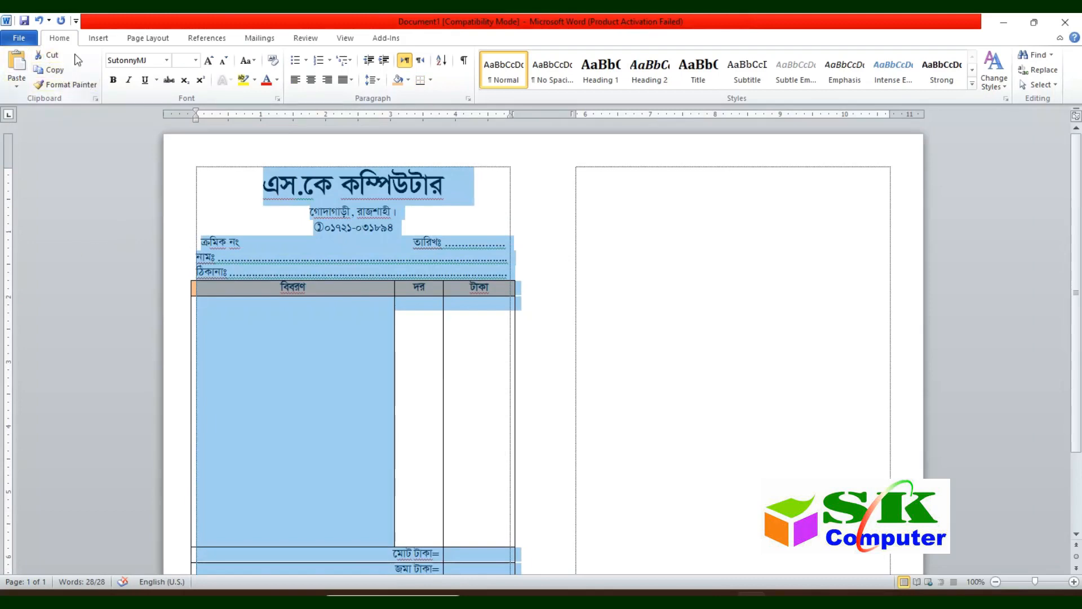
pyautogui.click(49, 71)
pyautogui.scroll(-3, 506, 448)
pyautogui.click(452, 529)
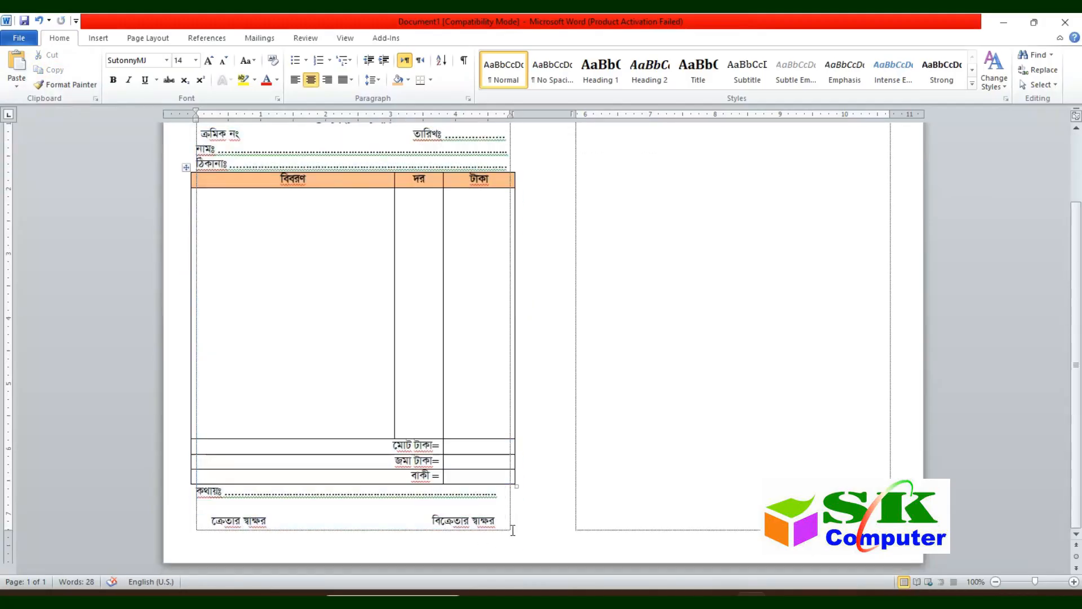
pyautogui.hotkey('ctrl', 'shift', 'Return')
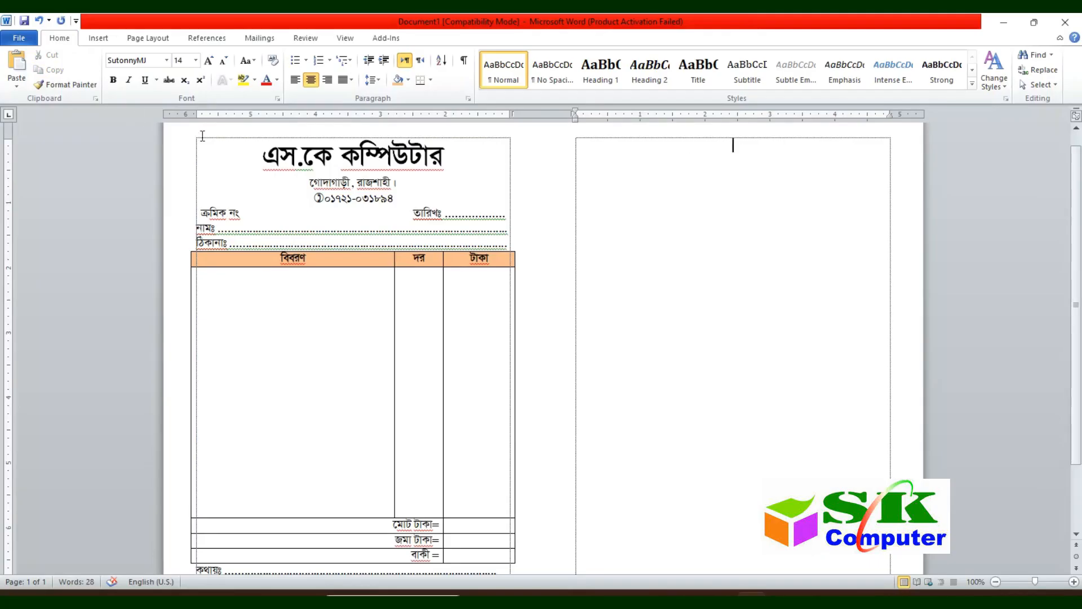
# Step: Paste the voucher copy into the right frame, then switch the document to Outline view
pyautogui.click(15, 66)
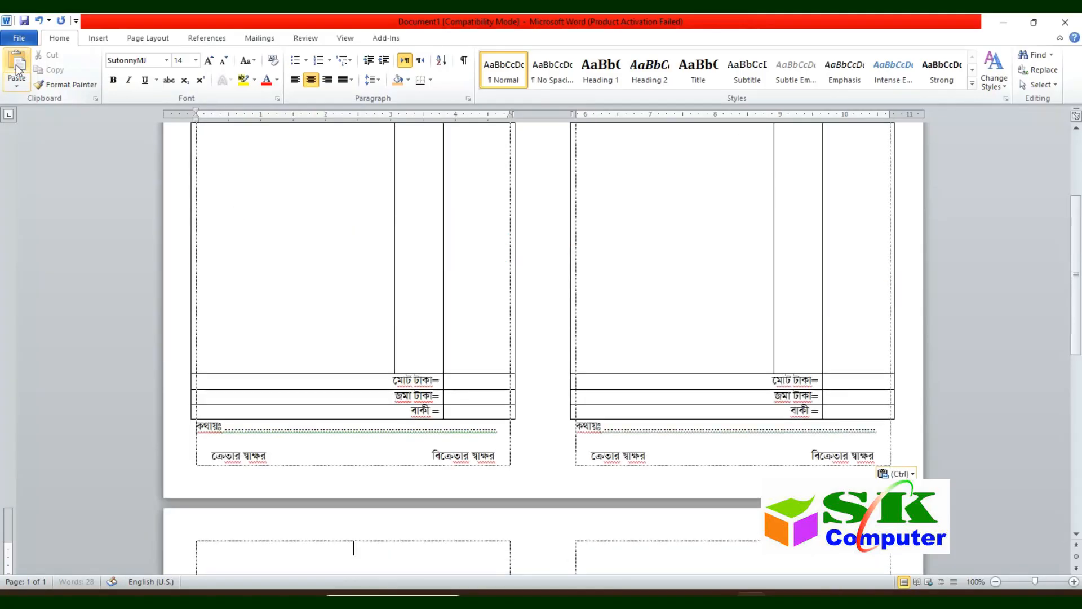
pyautogui.scroll(5, 225, 351)
pyautogui.click(722, 289)
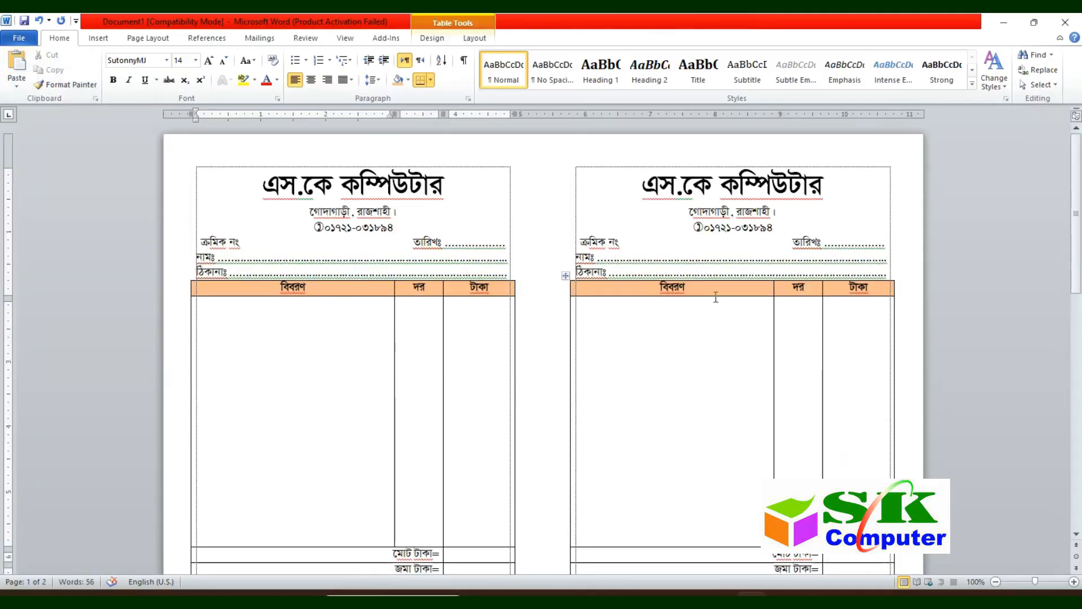
pyautogui.click(524, 224)
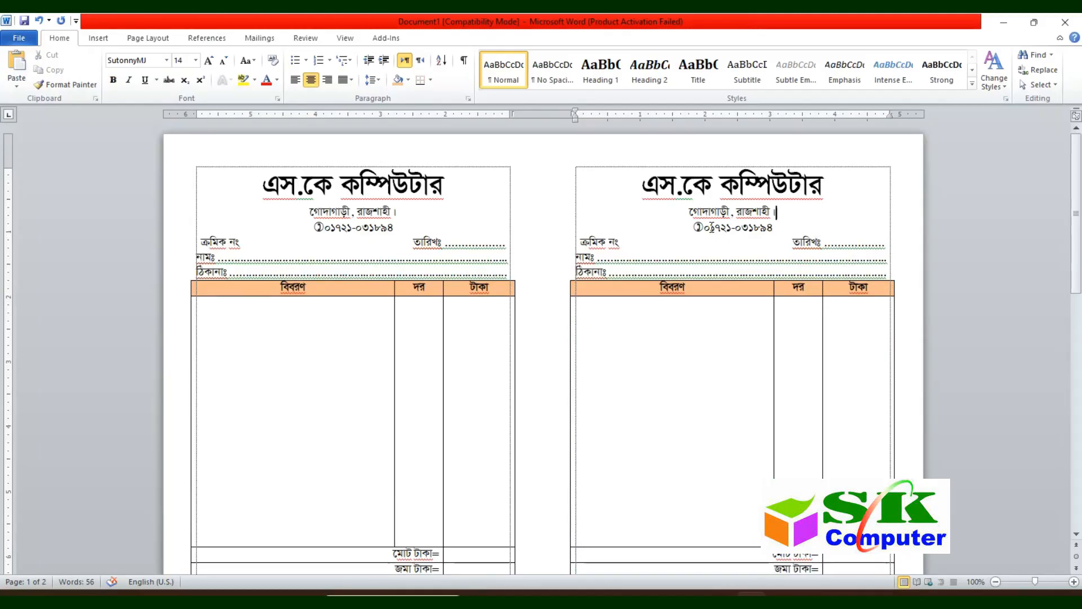
pyautogui.hotkey('ctrl', 'alt', 'o')
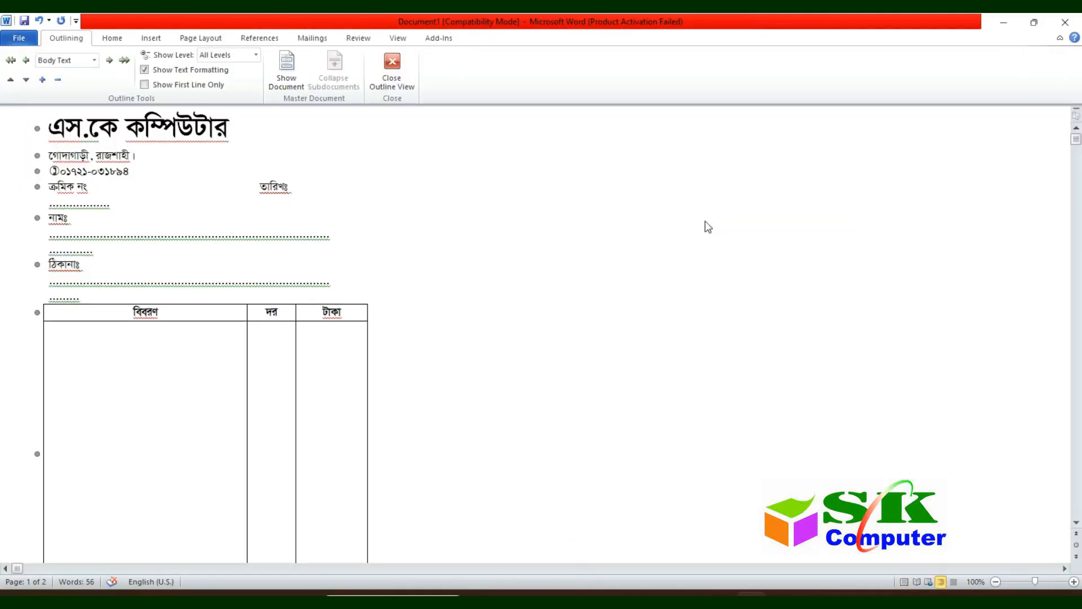
# Step: Return to Print Layout, preview both landscape A4 vouchers, then go back into the right voucher
pyautogui.click(903, 581)
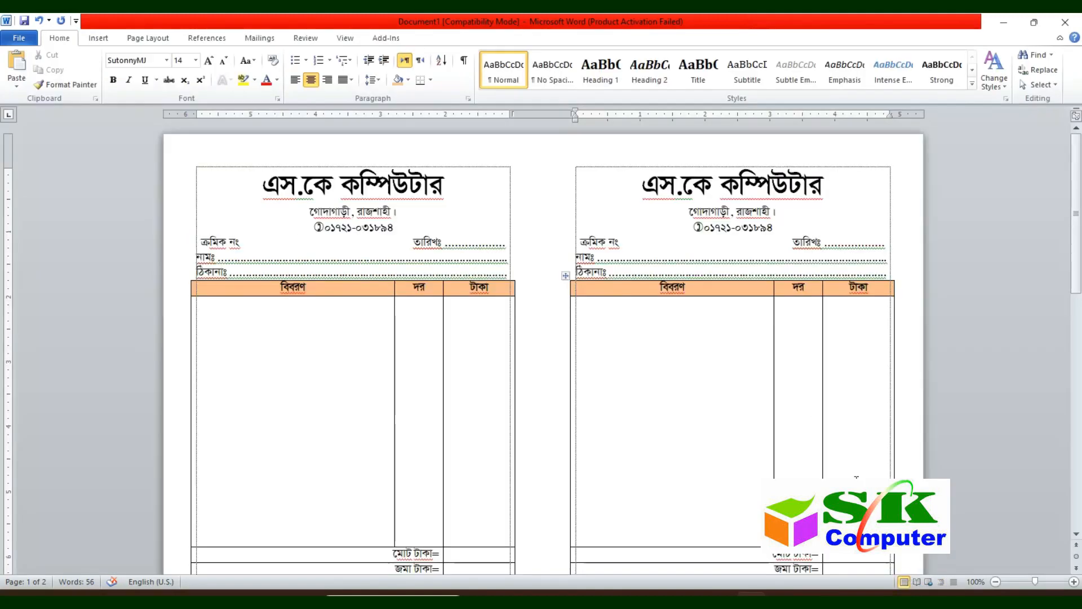
pyautogui.hotkey('ctrl', 'p')
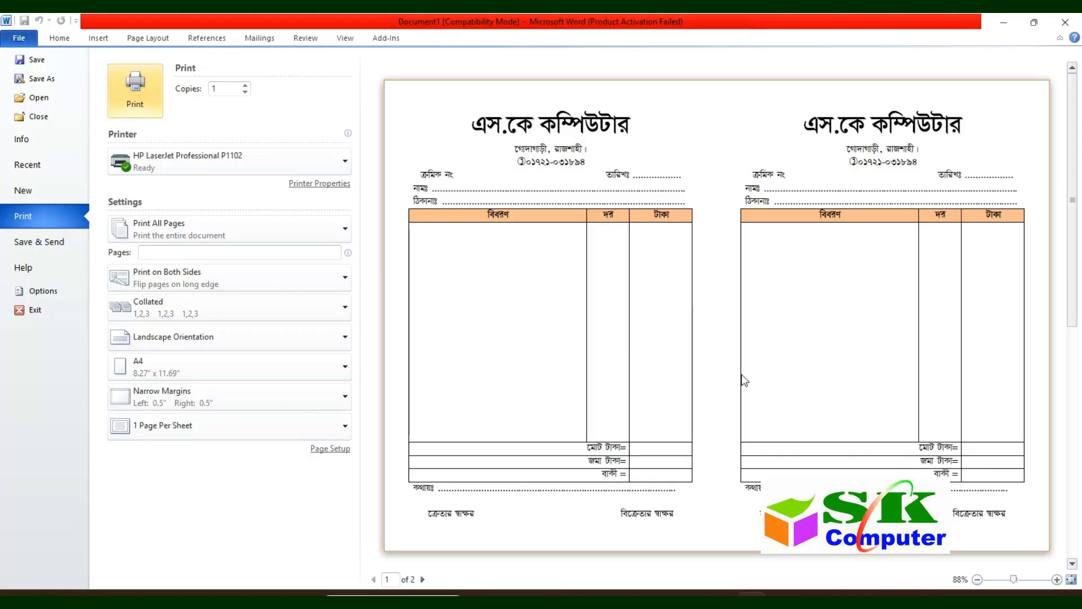
pyautogui.press('Escape')
pyautogui.hotkey('ctrl', 'v')
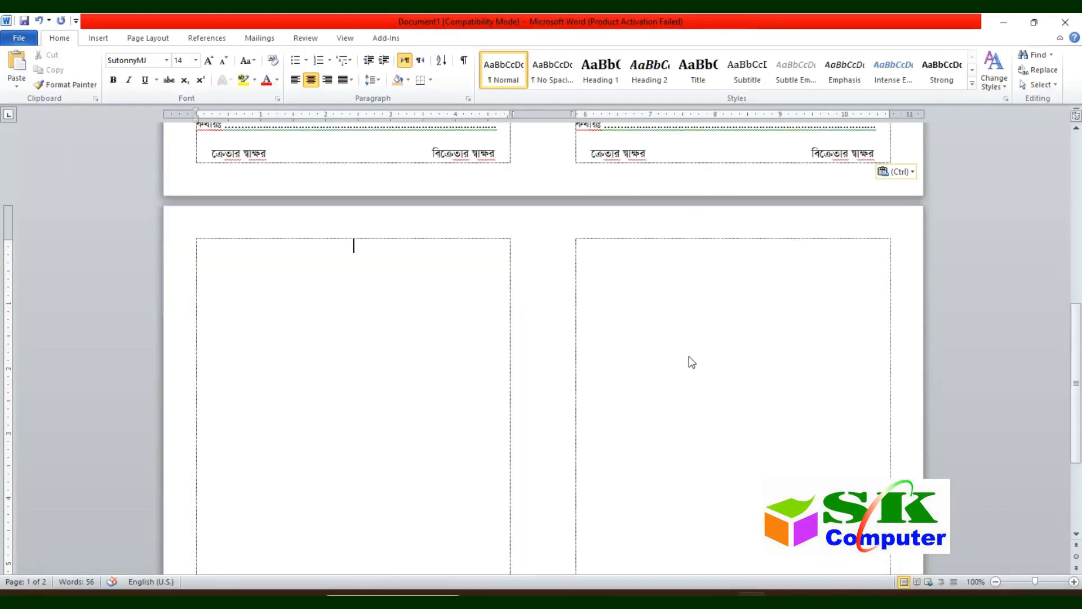
pyautogui.scroll(8, 333, 364)
pyautogui.click(748, 234)
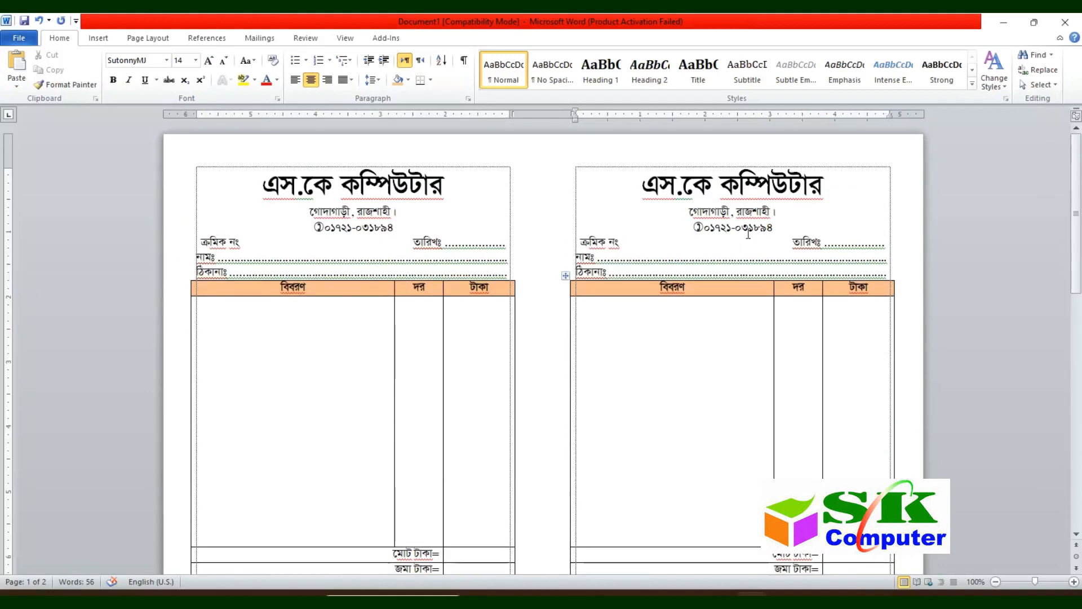